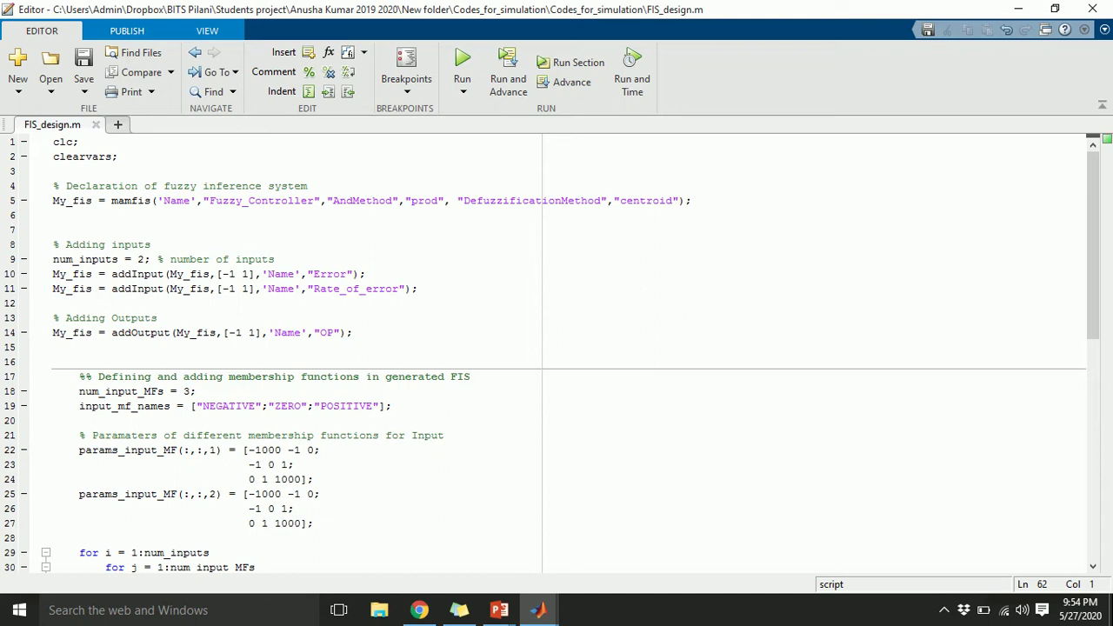
Review the fuzzy inference system script FIS_design.m down to its last section and run it
scroll(557, 348, "down", 2)
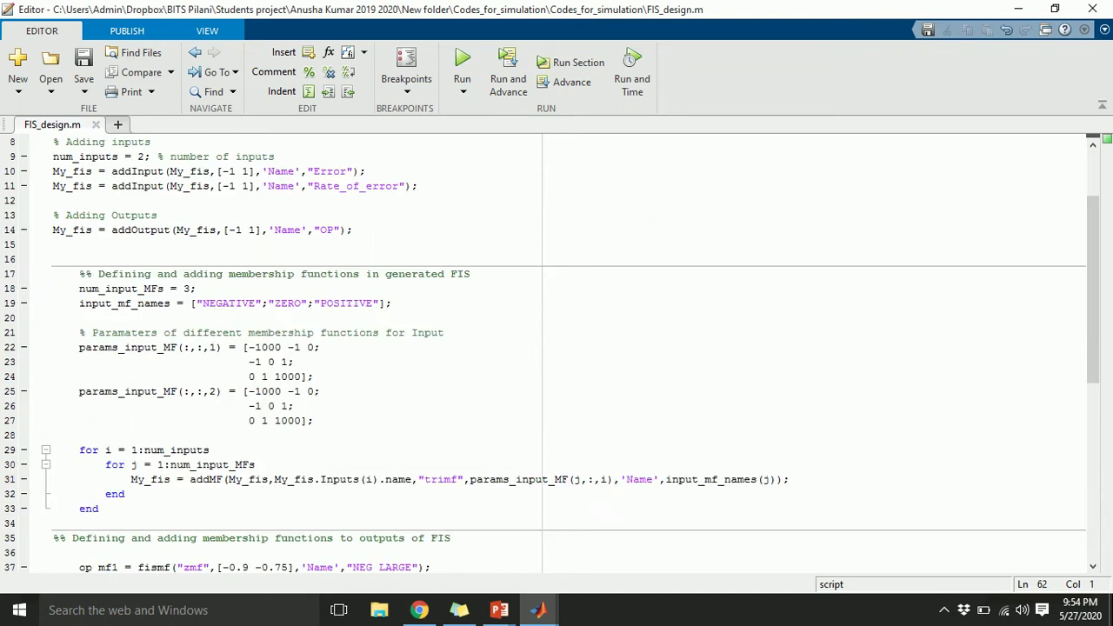
scroll(556, 348, "down", 7)
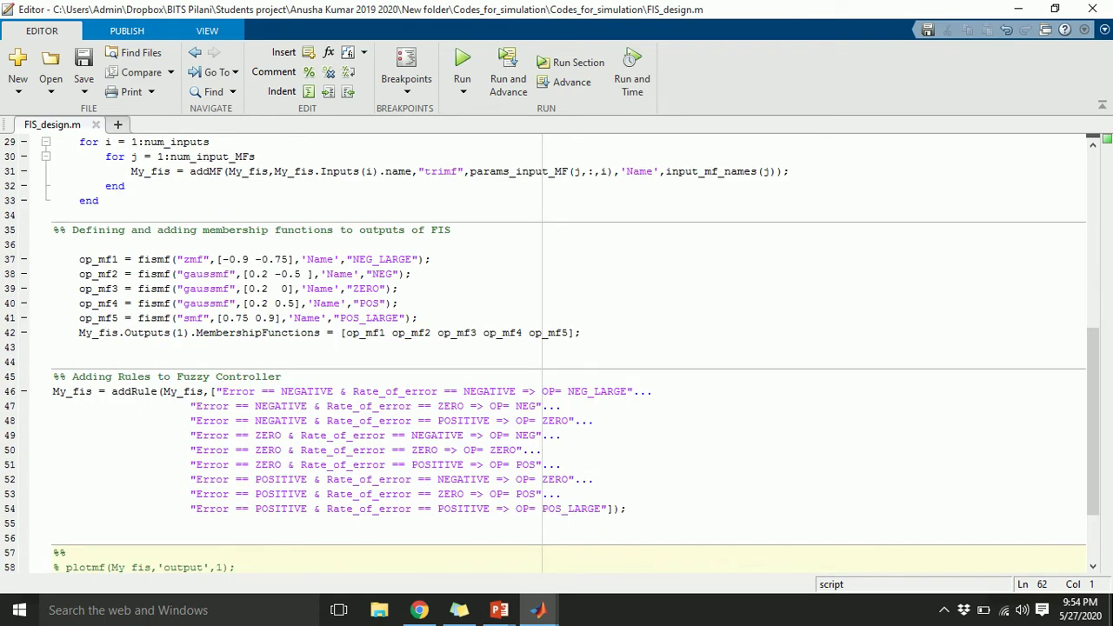
scroll(556, 348, "down", 2)
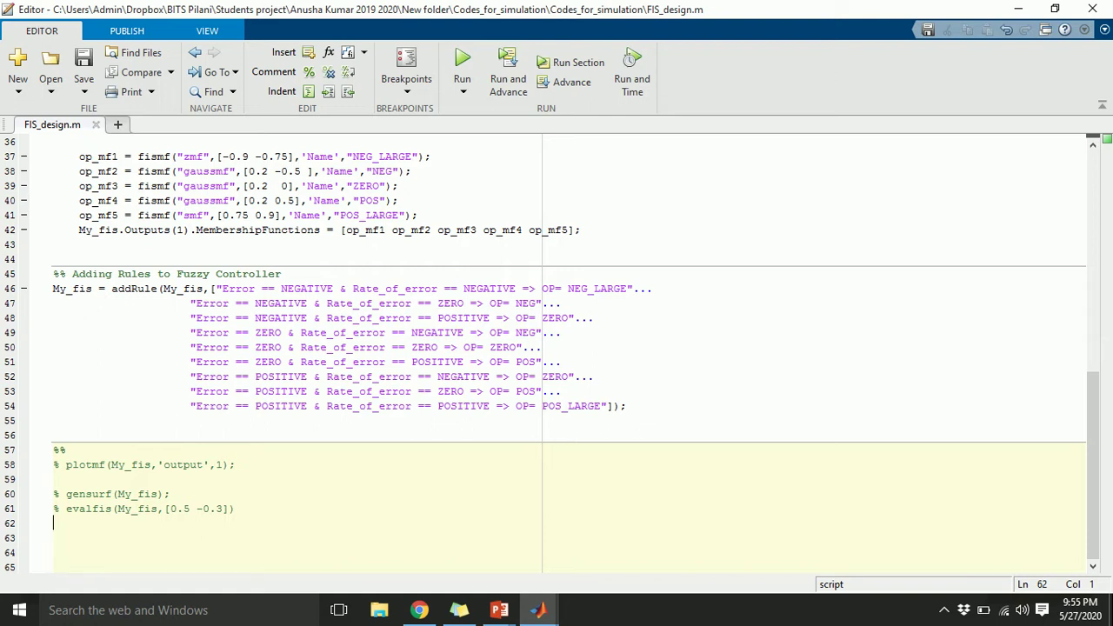
left_click(462, 62)
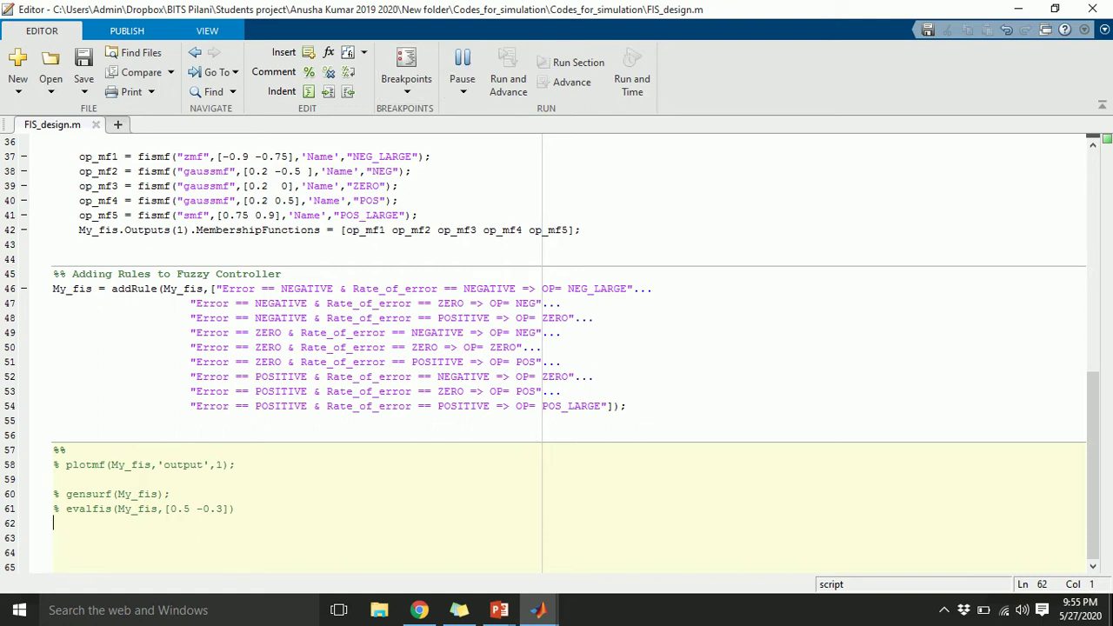
Switch to the main MATLAB window and display the properties of the workspace variable My_fis at the command prompt
mouse_move(537, 610)
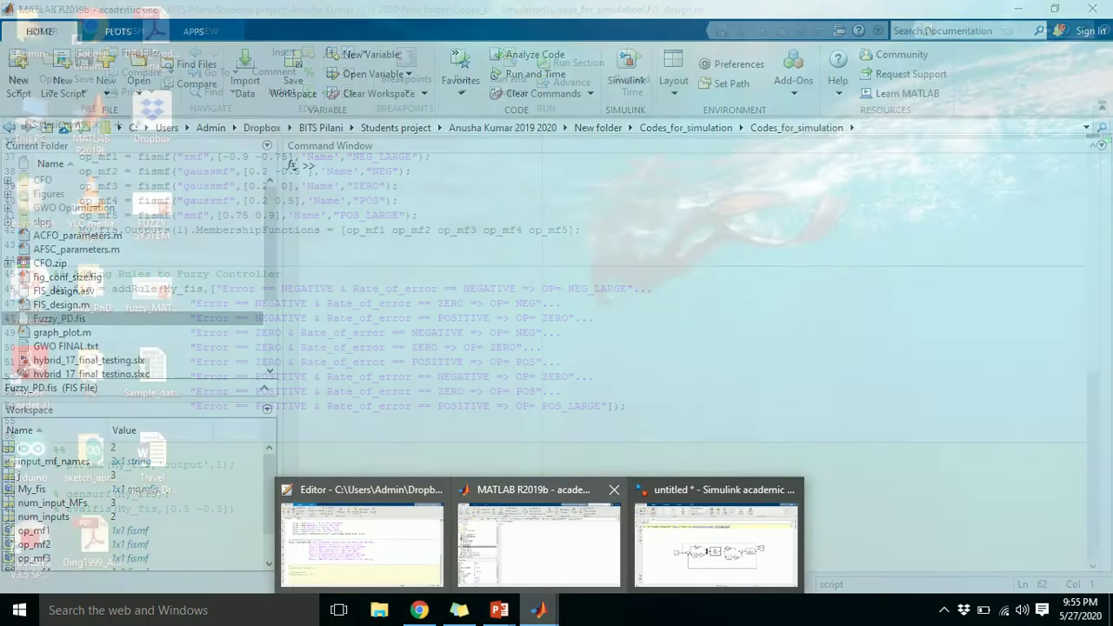
left_click(537, 532)
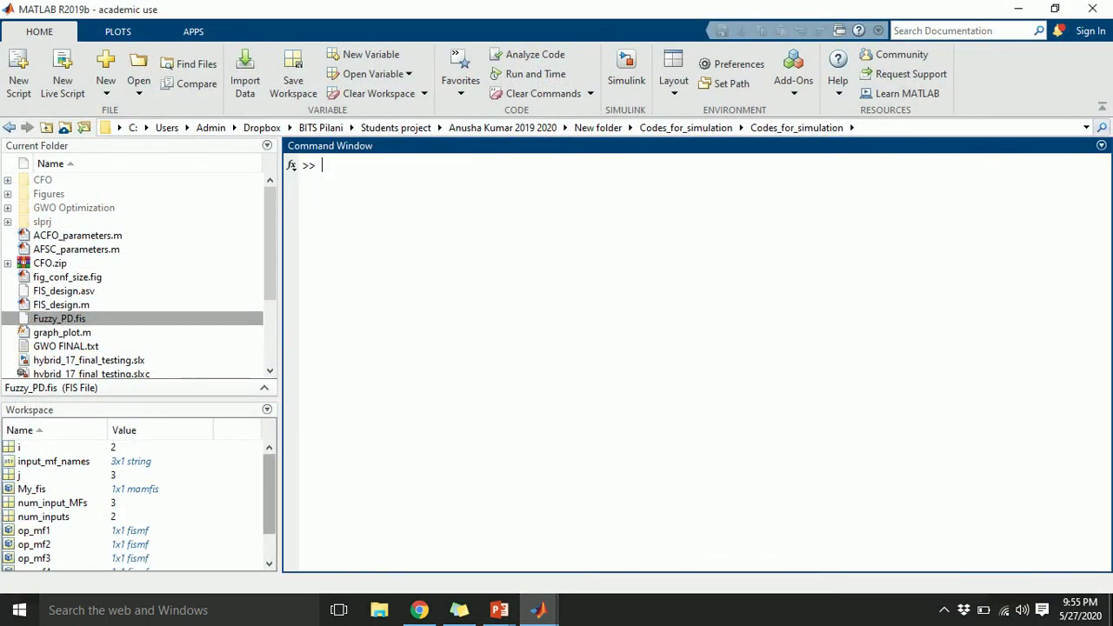
left_click_drag(269, 496, 269, 510)
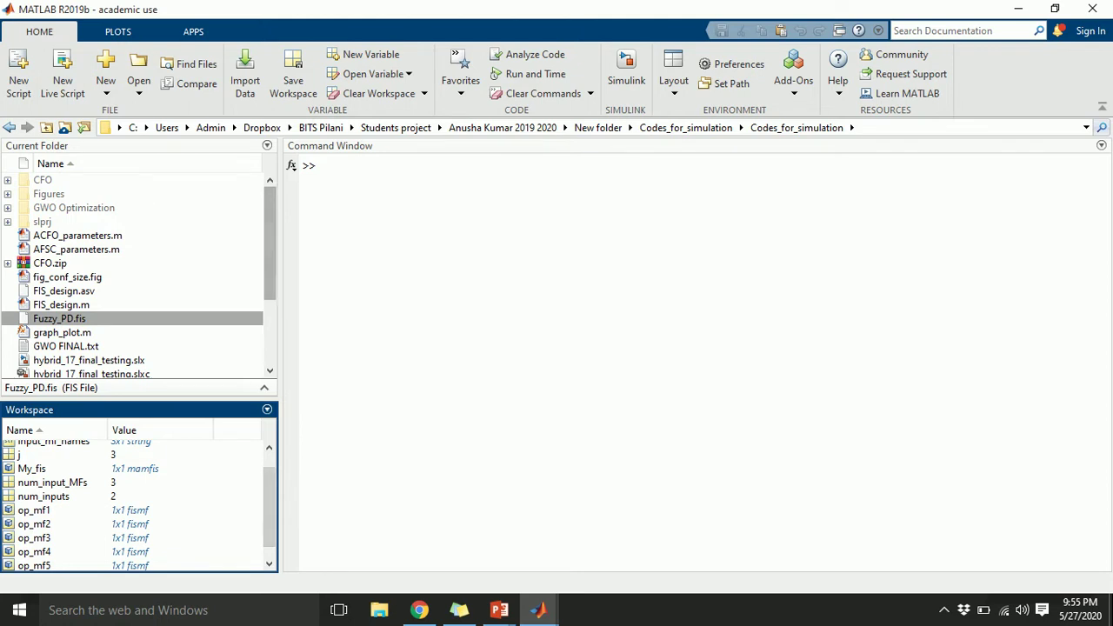
left_click(293, 166)
type("My_fis")
key("Return")
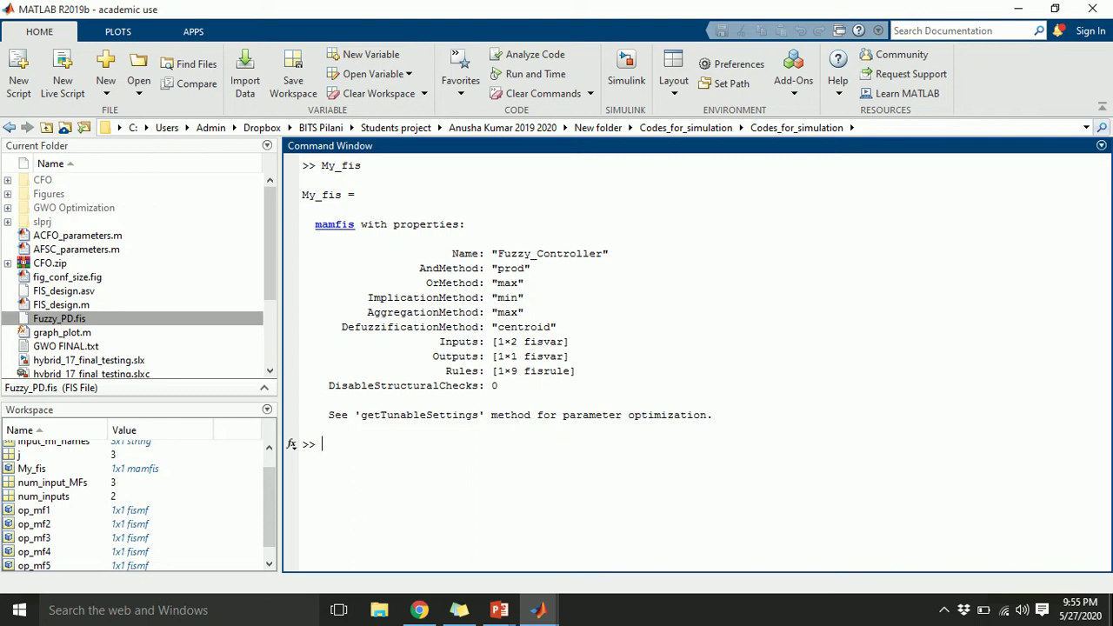
Add writeFIS(My_fis,'Fuzzy_PD'); on line 62 of FIS_design.m and save the script
mouse_move(537, 610)
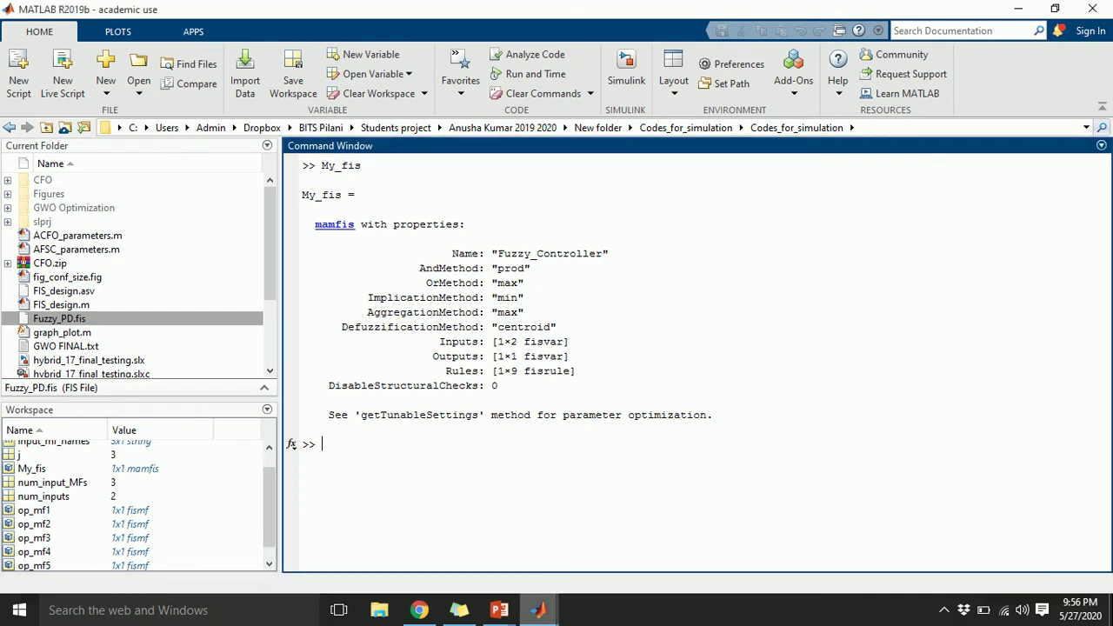
left_click(361, 539)
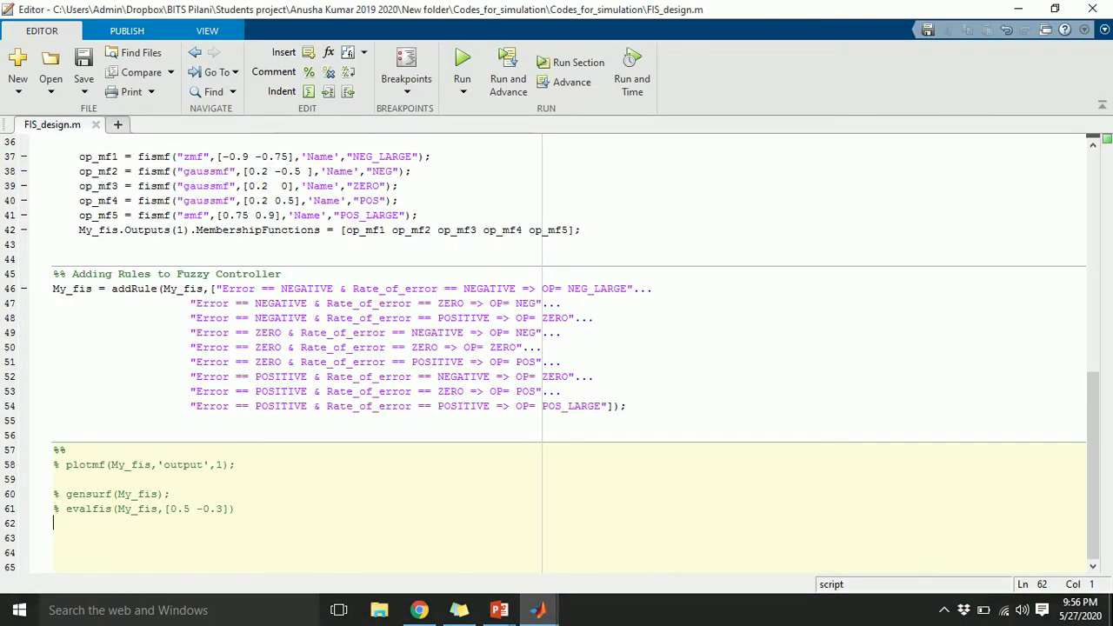
type("write")
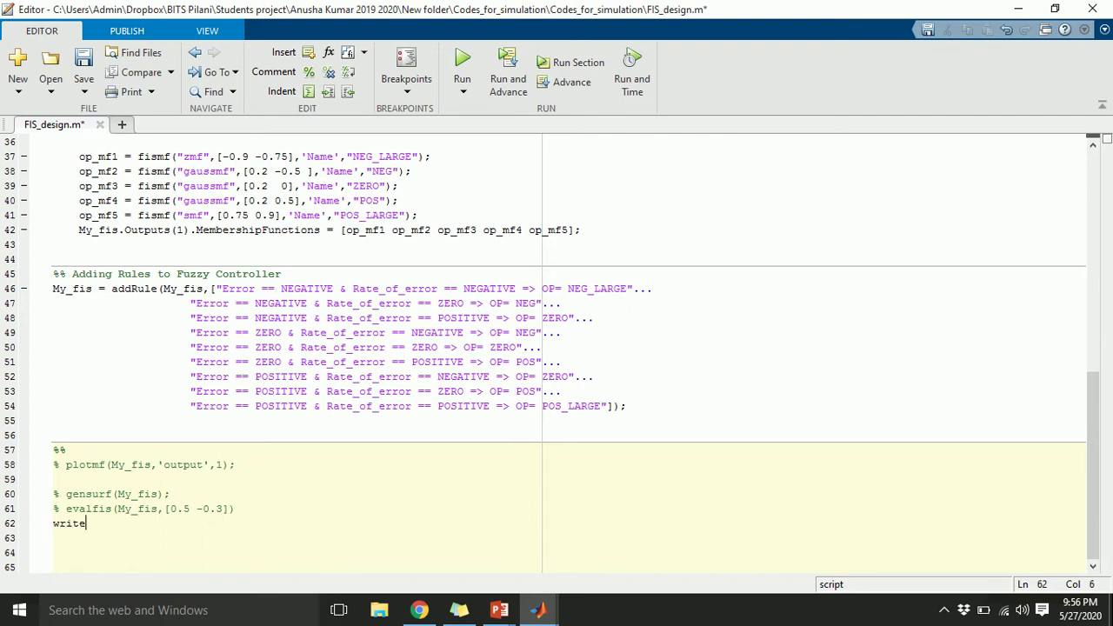
type("FIS(My_FIS")
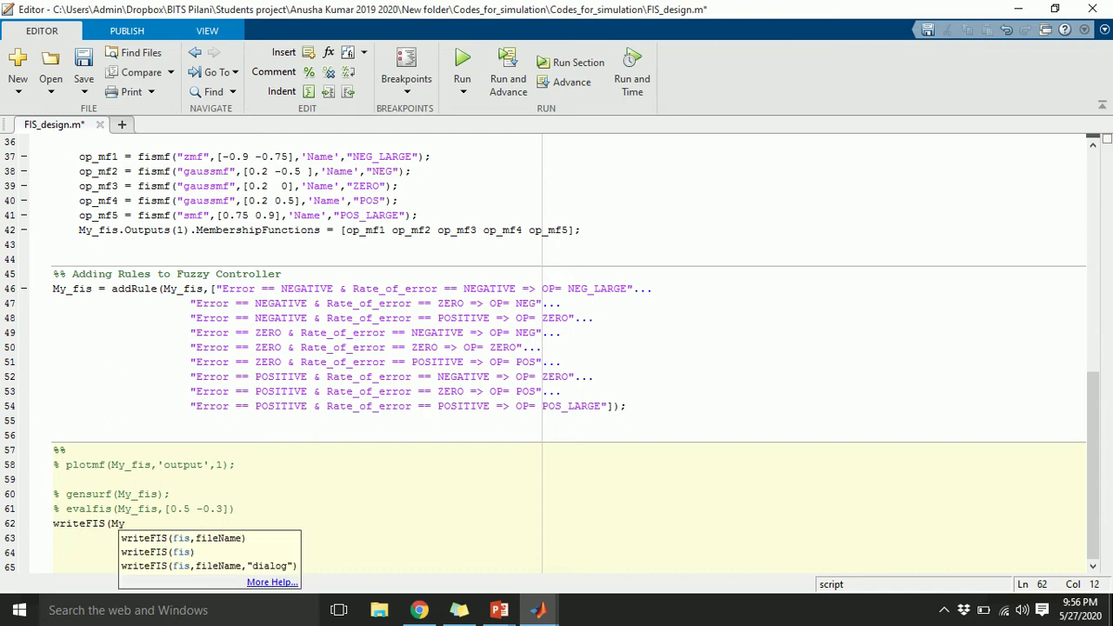
key("BackSpace")
key("BackSpace")
key("BackSpace")
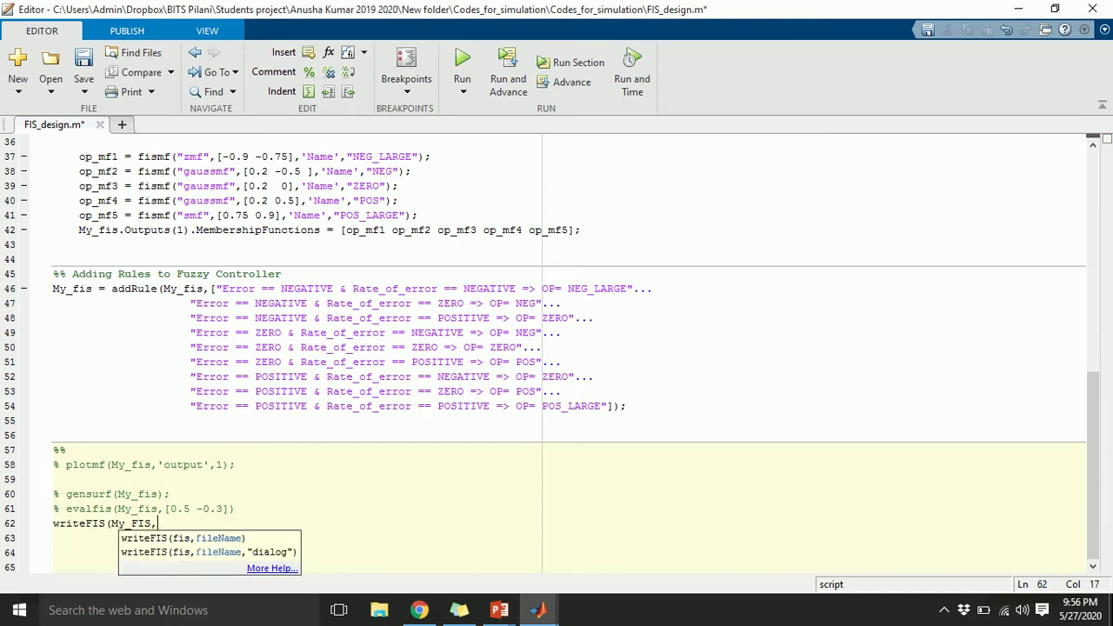
type("fis")
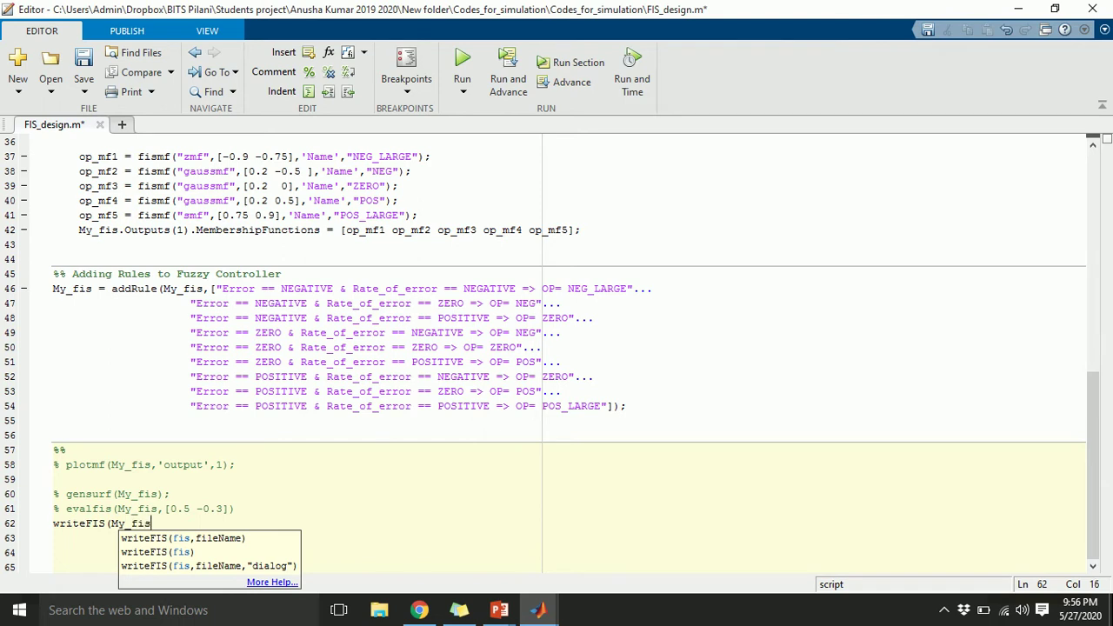
type(",")
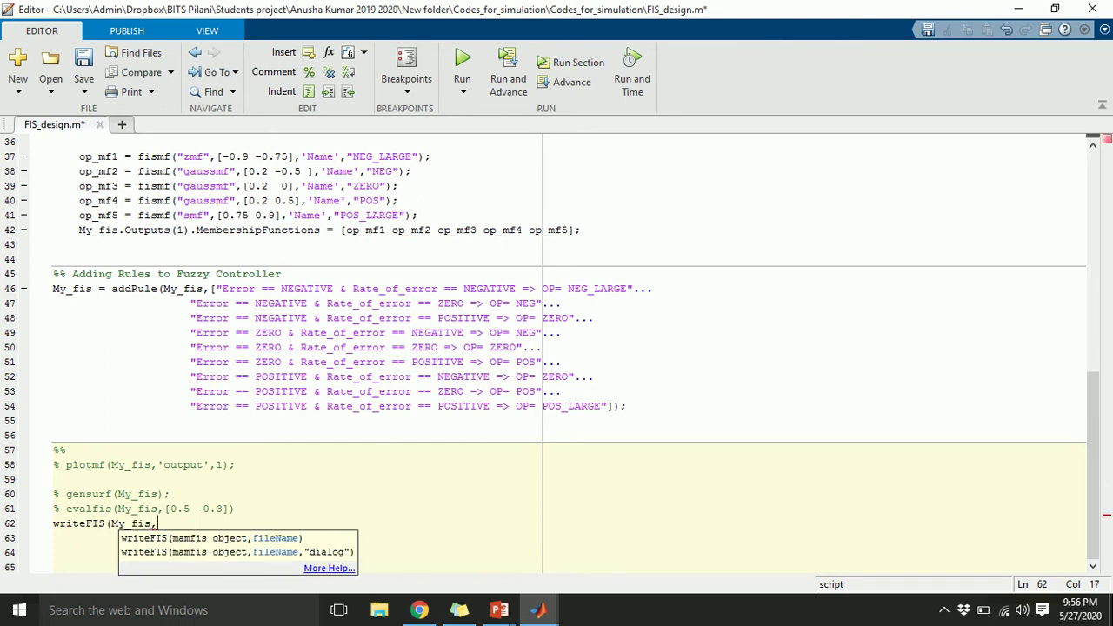
type("'Fuzzy")
key("BackSpace")
key("BackSpace")
key("BackSpace")
type("zzy_PD');")
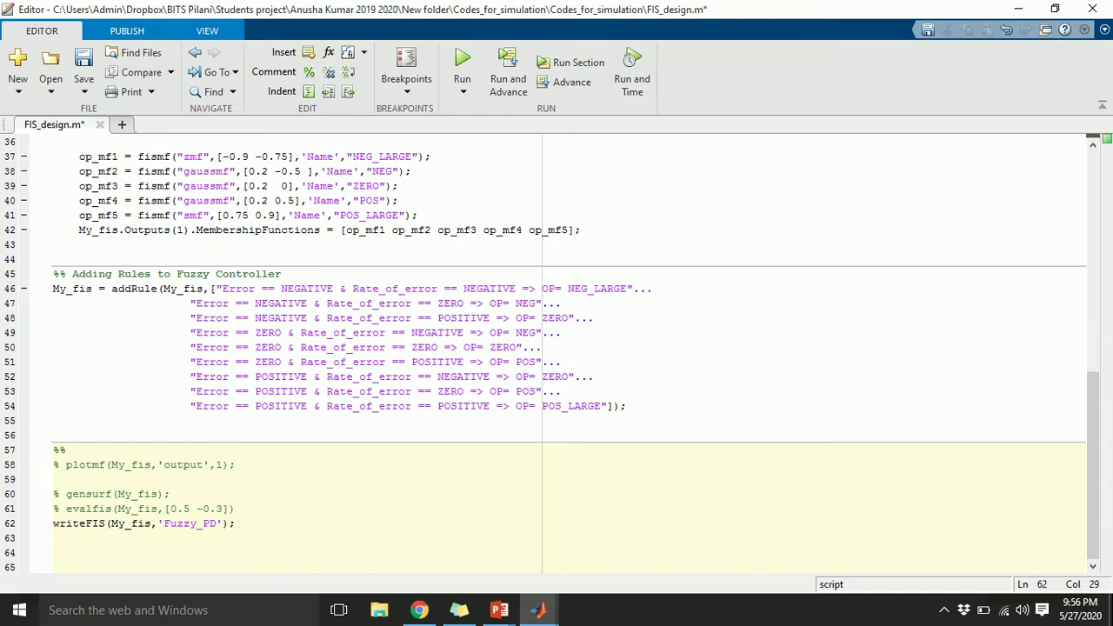
key("ctrl+s")
Launch Simulink with the simulink command from the MATLAB prompt and create a blank model in a maximized window
mouse_move(537, 609)
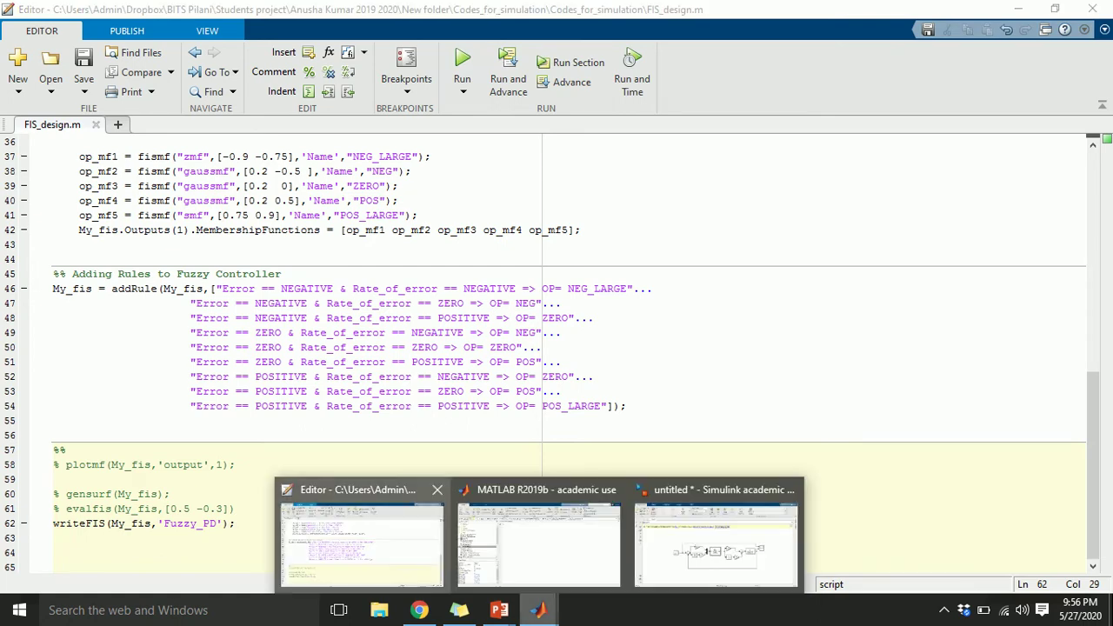
left_click(539, 534)
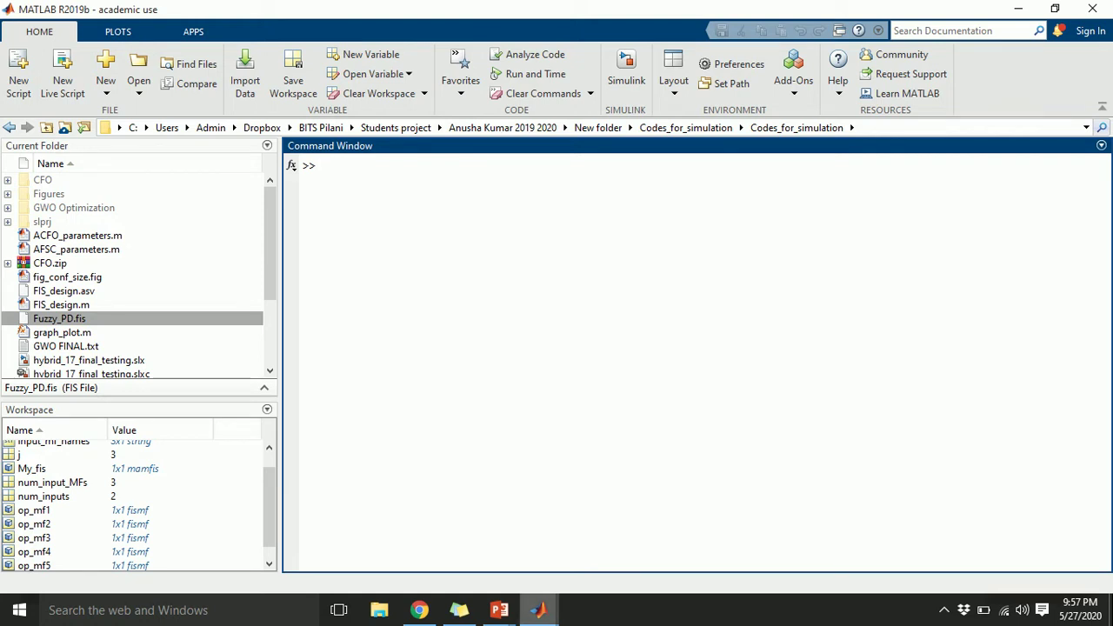
mouse_move(537, 610)
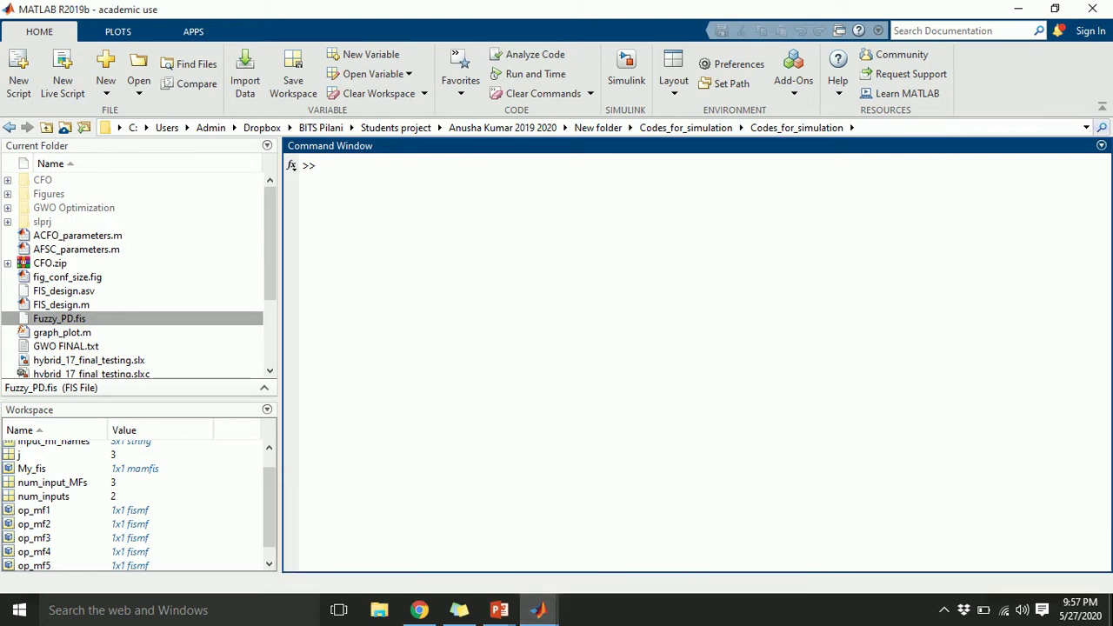
type("simulink")
key("Return")
left_click(379, 263)
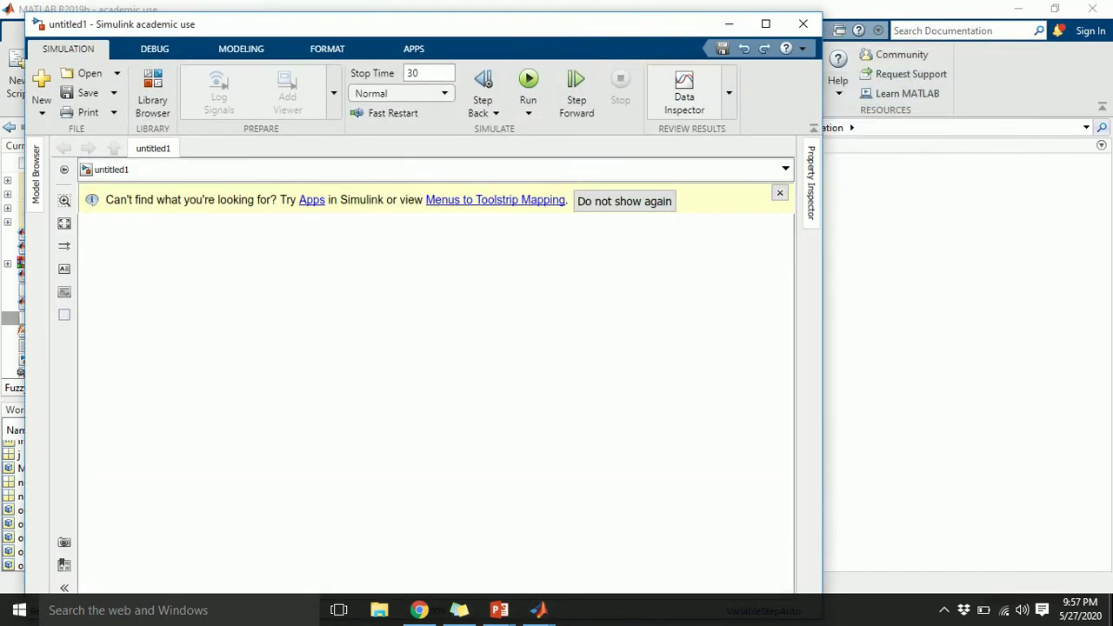
left_click(765, 24)
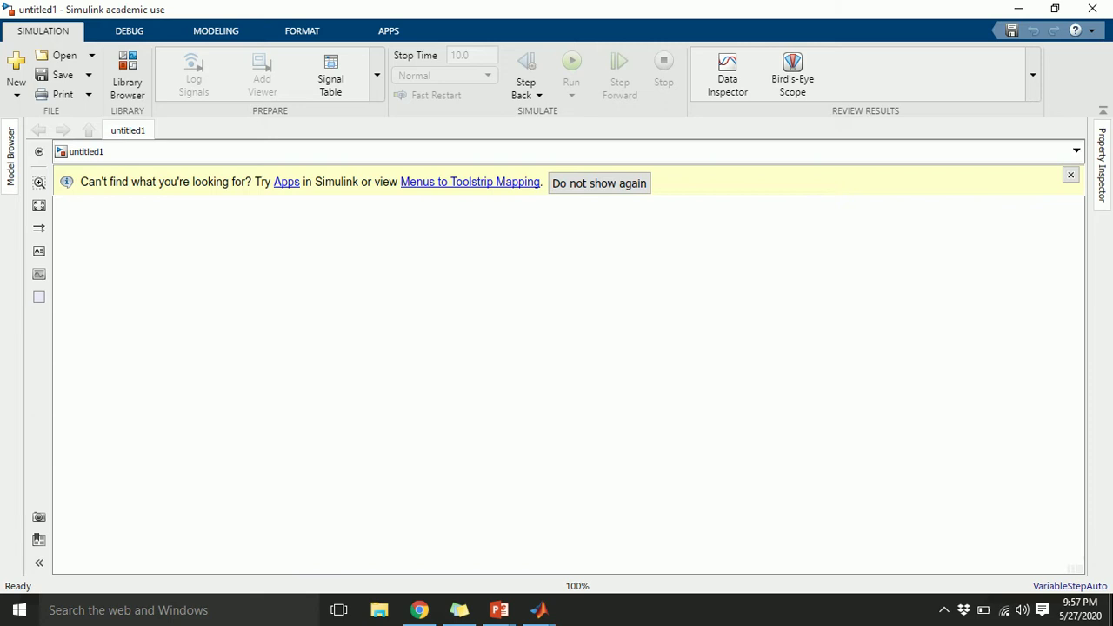
double_click(623, 302)
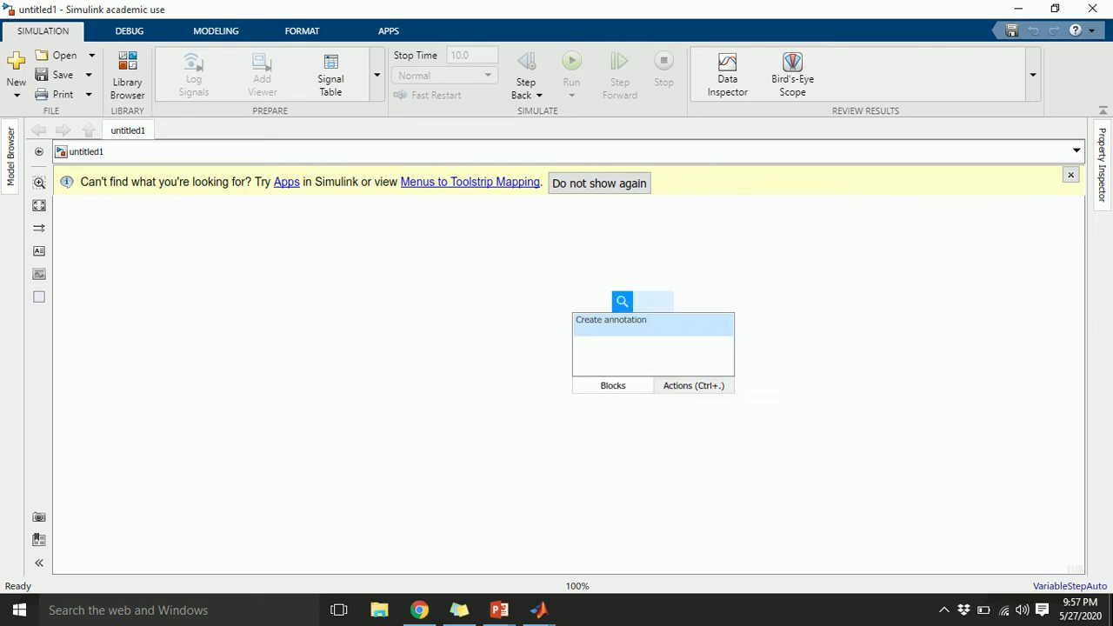
type("transg")
key("BackSpace")
type("fer")
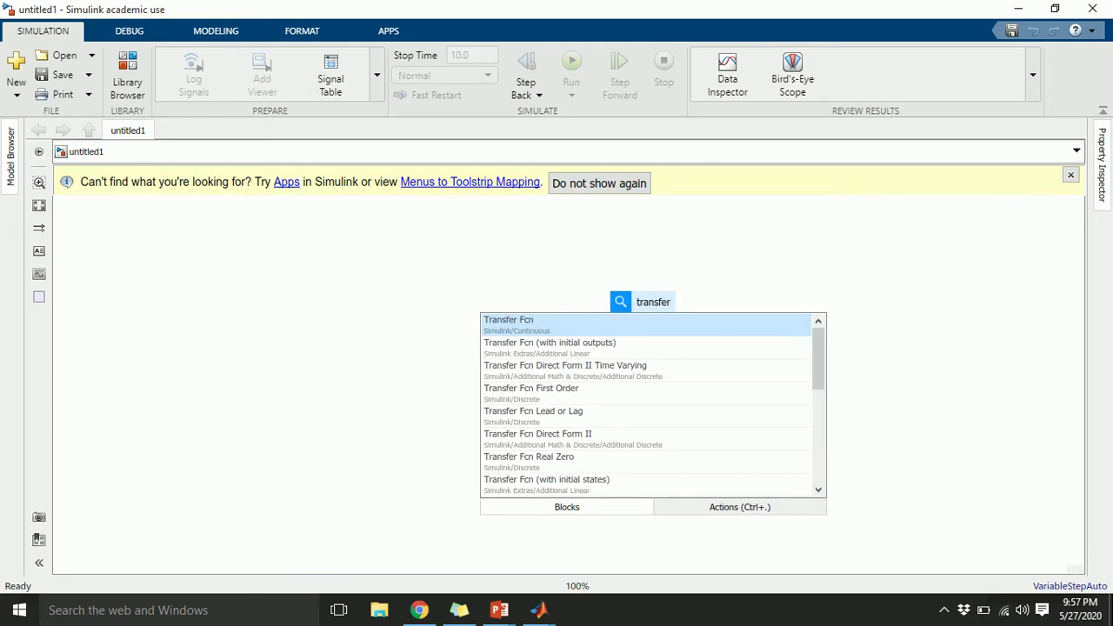
left_click(652, 346)
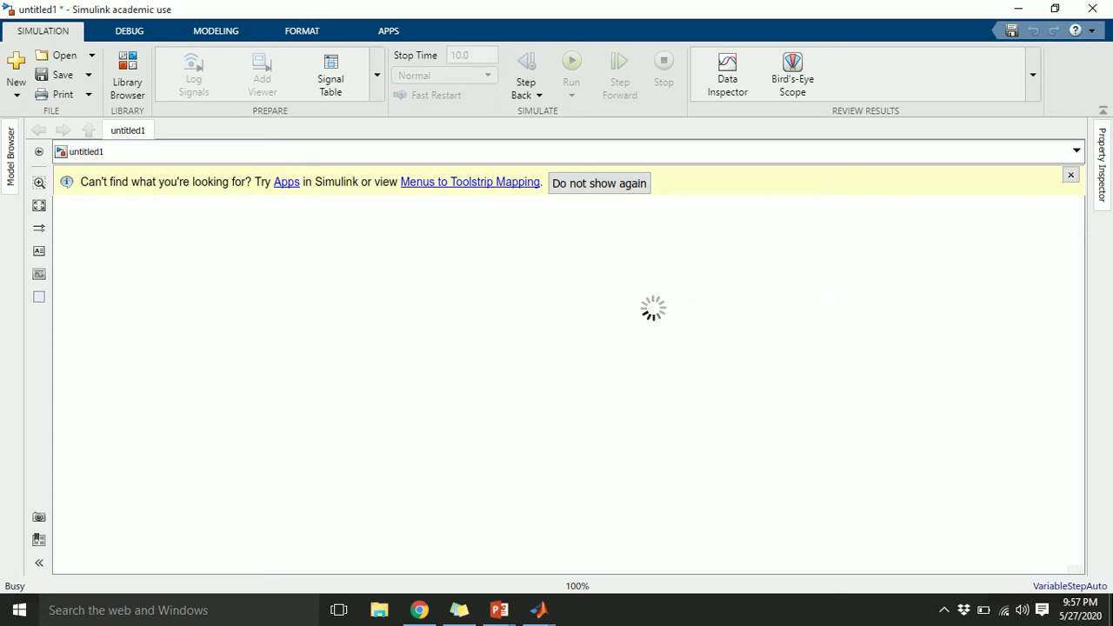
key("Escape")
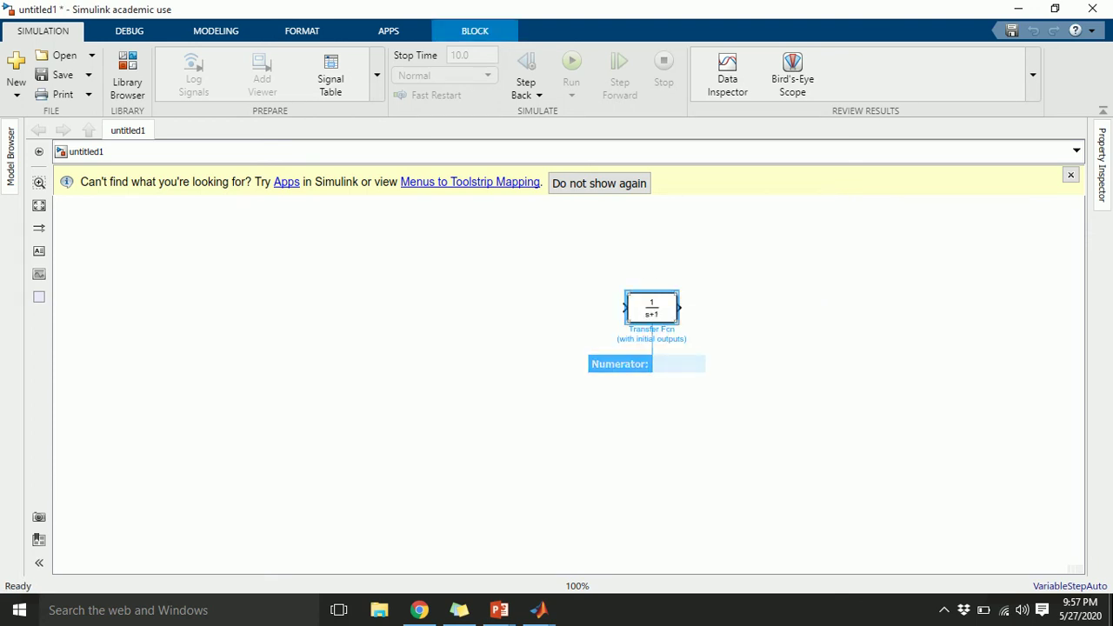
key("Delete")
Insert a continuous Transfer Fcn block in the empty model canvas
double_click(656, 306)
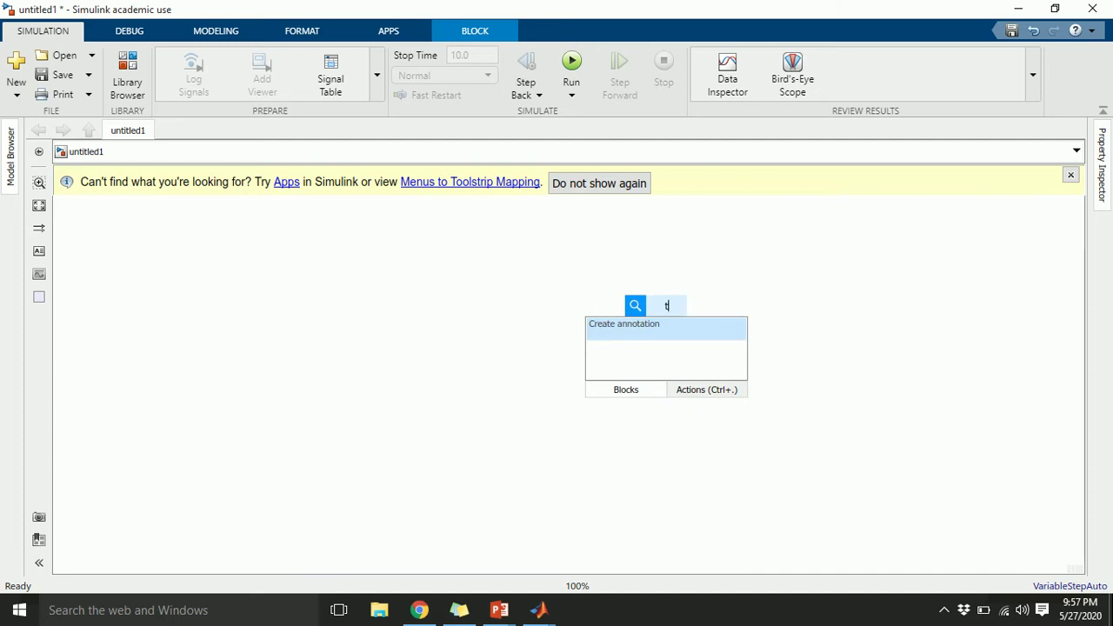
type("transf")
key("Return")
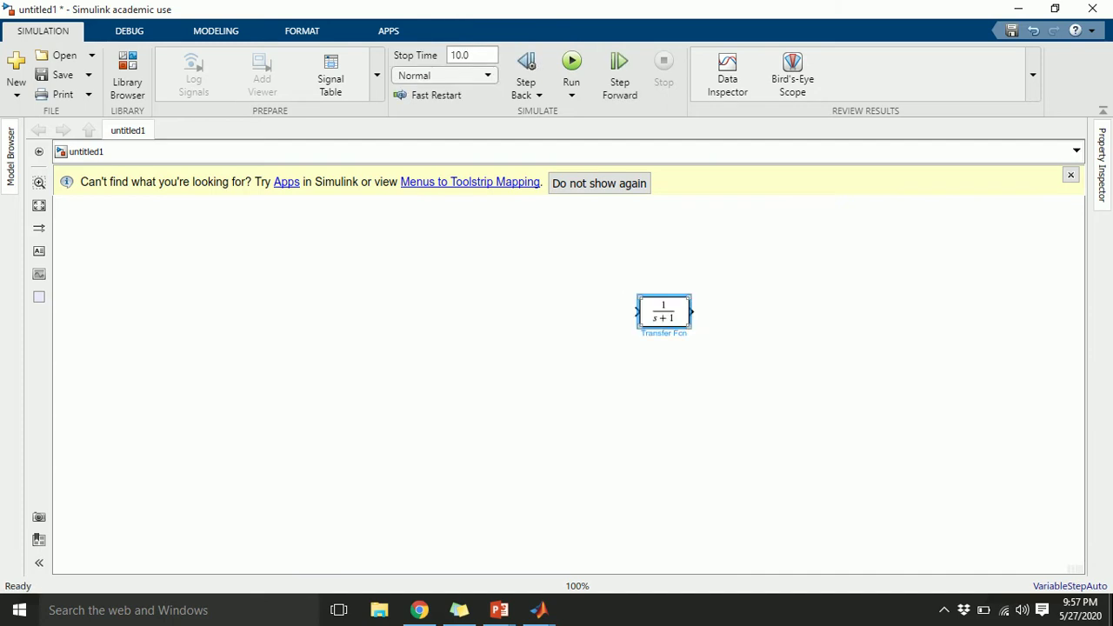
Set the Transfer Fcn numerator coefficients to [5] and denominator coefficients to [5 1], and enlarge the block slightly
double_click(662, 312)
left_click(735, 268)
key("BackSpace")
type("5")
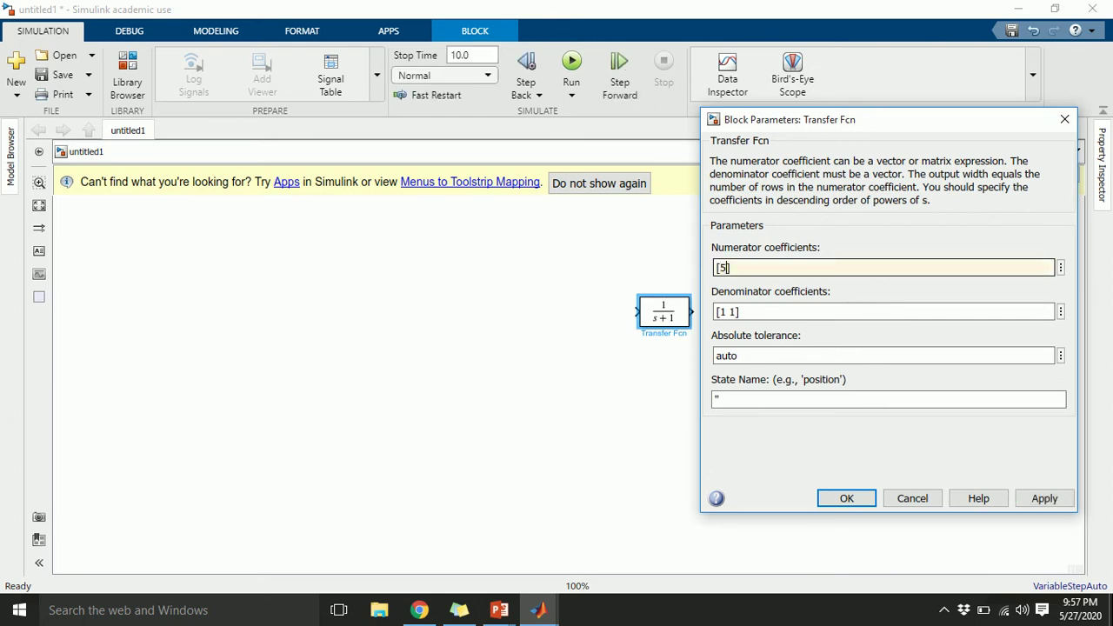
left_click(727, 311)
double_click(722, 312)
type("5")
key("Return")
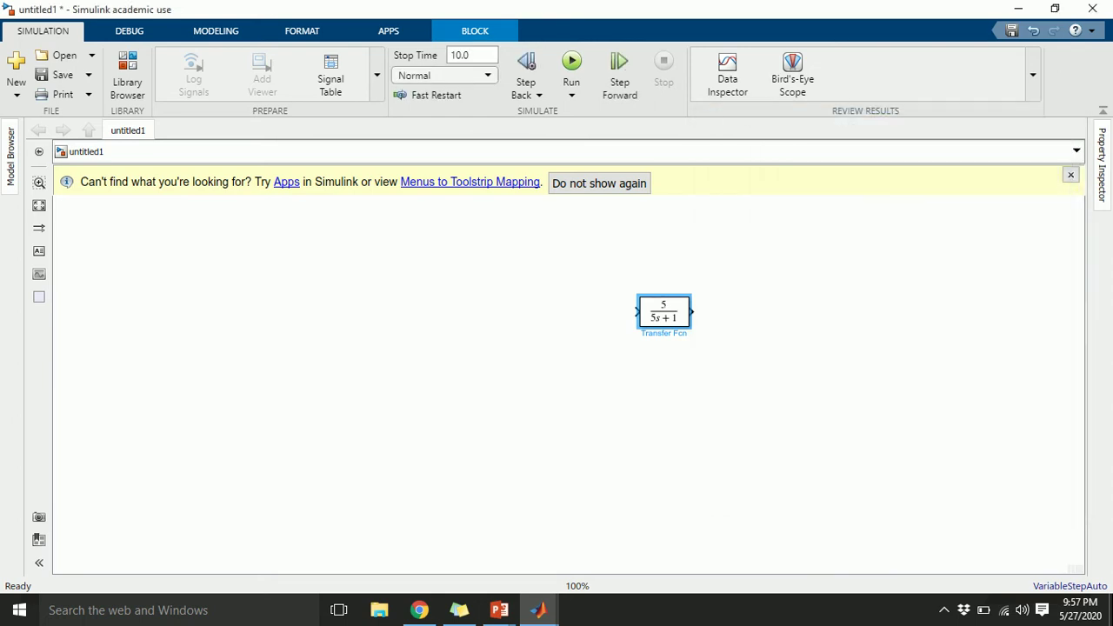
left_click_drag(664, 312, 706, 337)
Add a Sum block well ahead of the transfer function, level with it, and set its list of signs to |+-
double_click(523, 330)
type("sum")
key("Return")
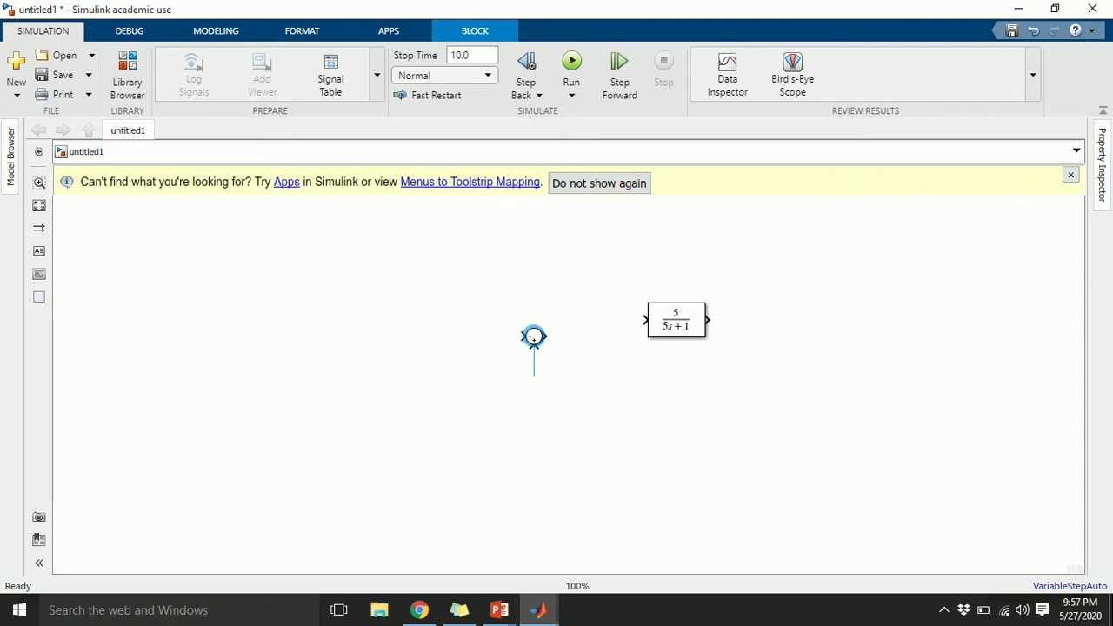
left_click_drag(534, 332, 390, 320)
double_click(390, 320)
key("BackSpace")
type("-")
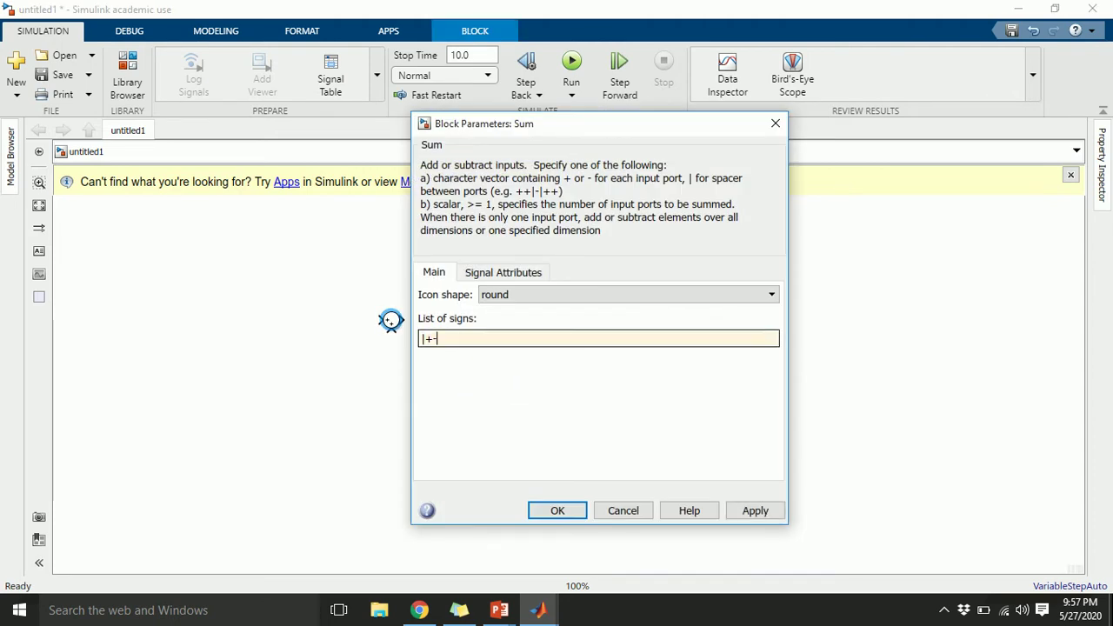
key("Return")
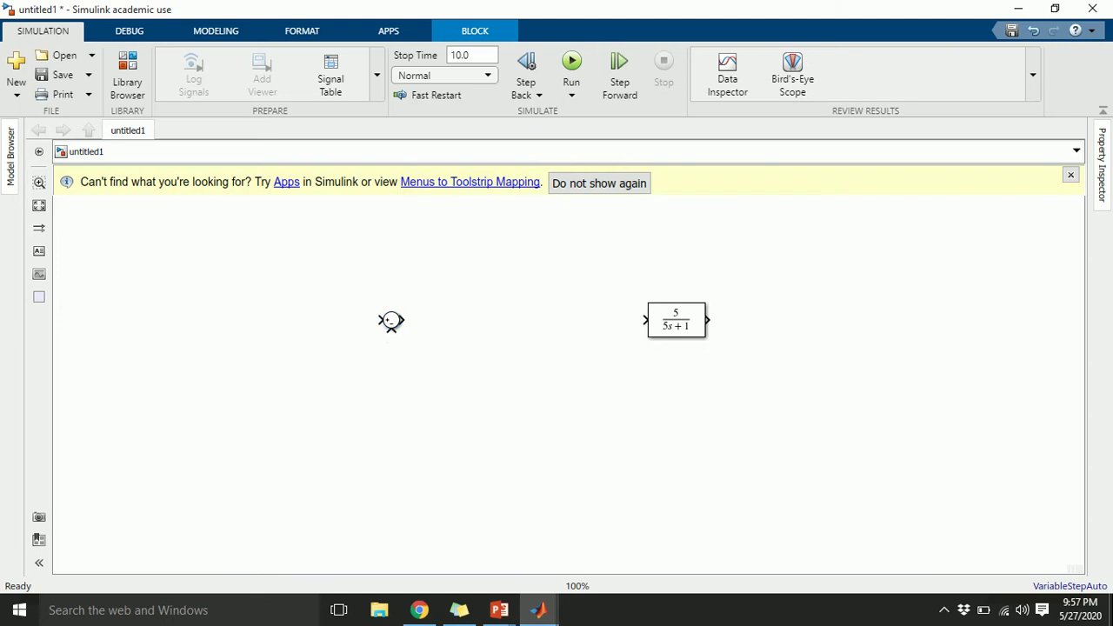
Add a Step source block and connect it to the positive input of the Sum block, aligned in a straight line
type("step")
key("Return")
left_click_drag(305, 359, 381, 321)
left_click_drag(314, 323, 319, 320)
left_click(402, 374)
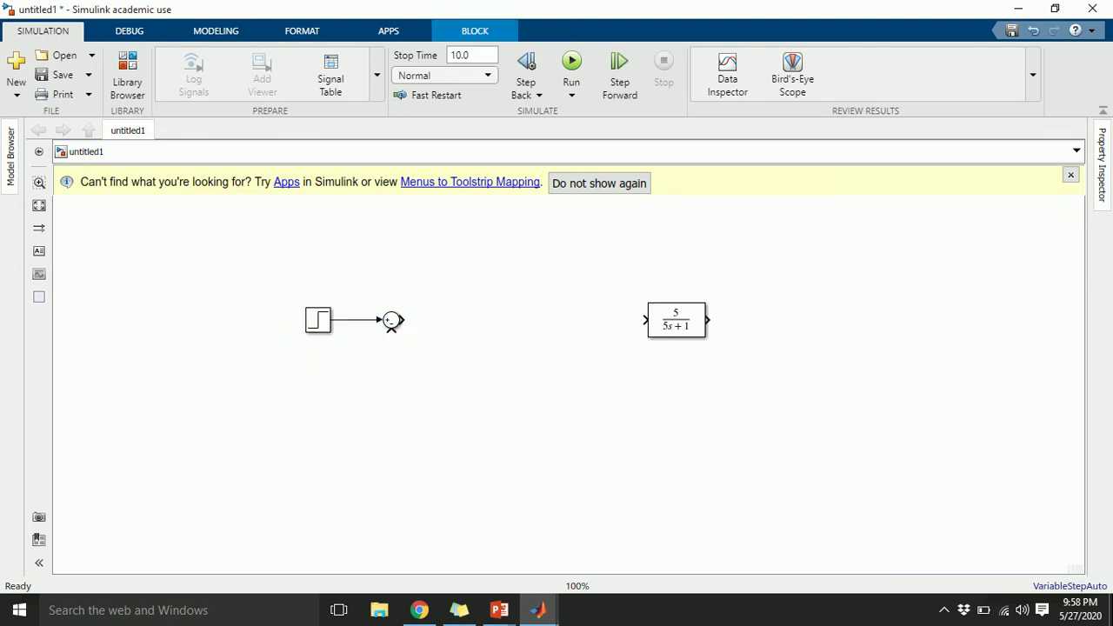
Connect the Transfer Fcn output back to the Sum block's negative input, routing the feedback line well below the blocks
left_click_drag(709, 320, 391, 331)
left_click_drag(522, 356, 522, 455)
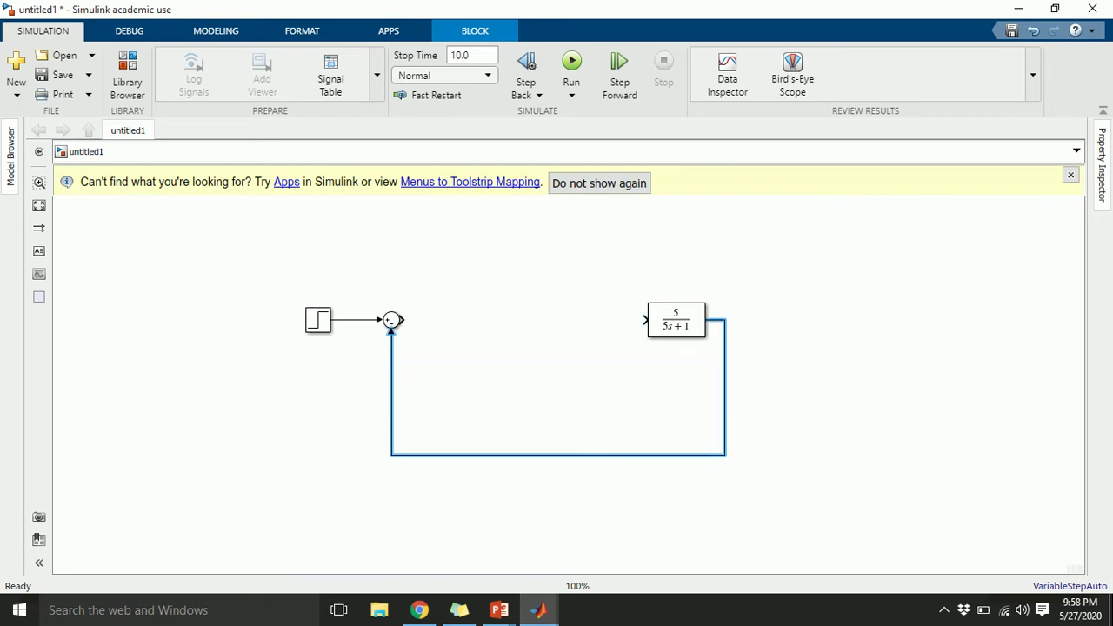
Add a Scope block with 2 input ports beyond the transfer function
double_click(896, 351)
type("scope")
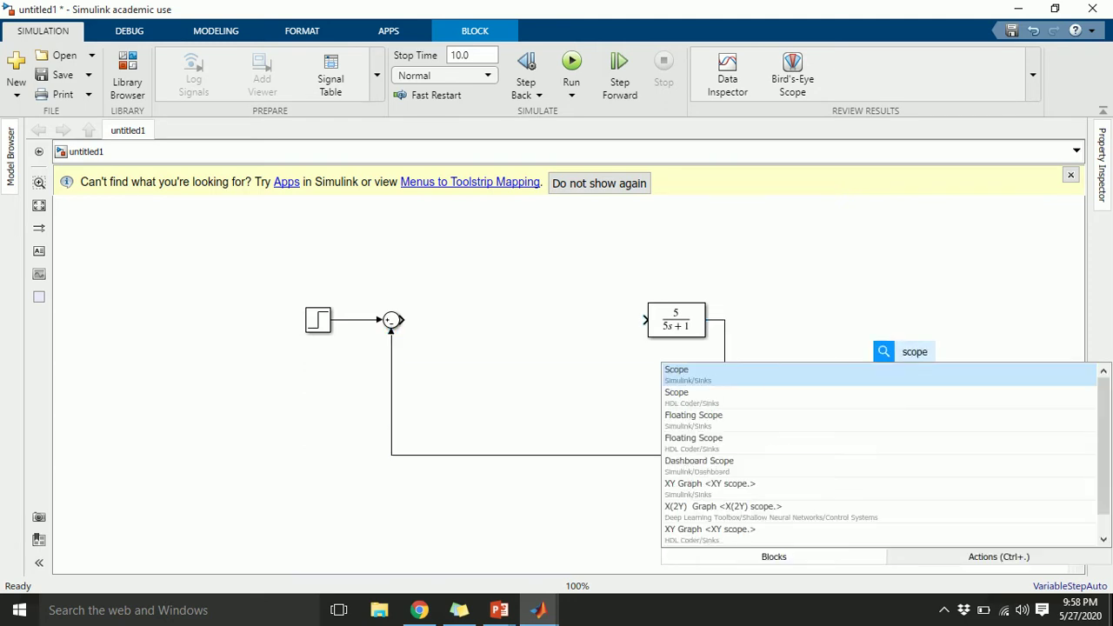
key("Return")
type("2")
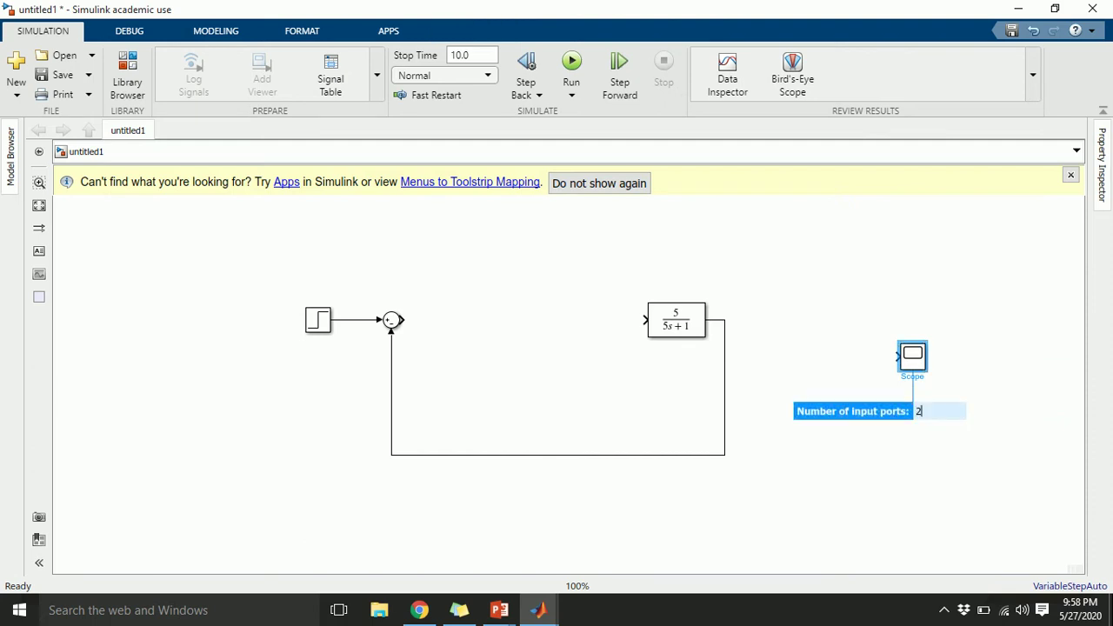
key("Return")
Connect the transfer function output and the Step signal to the Scope's inputs, routing the Step line above the blocks
left_click_drag(912, 358, 724, 319)
left_click_drag(861, 295, 357, 319)
left_click_drag(505, 295, 505, 245)
double_click(506, 336)
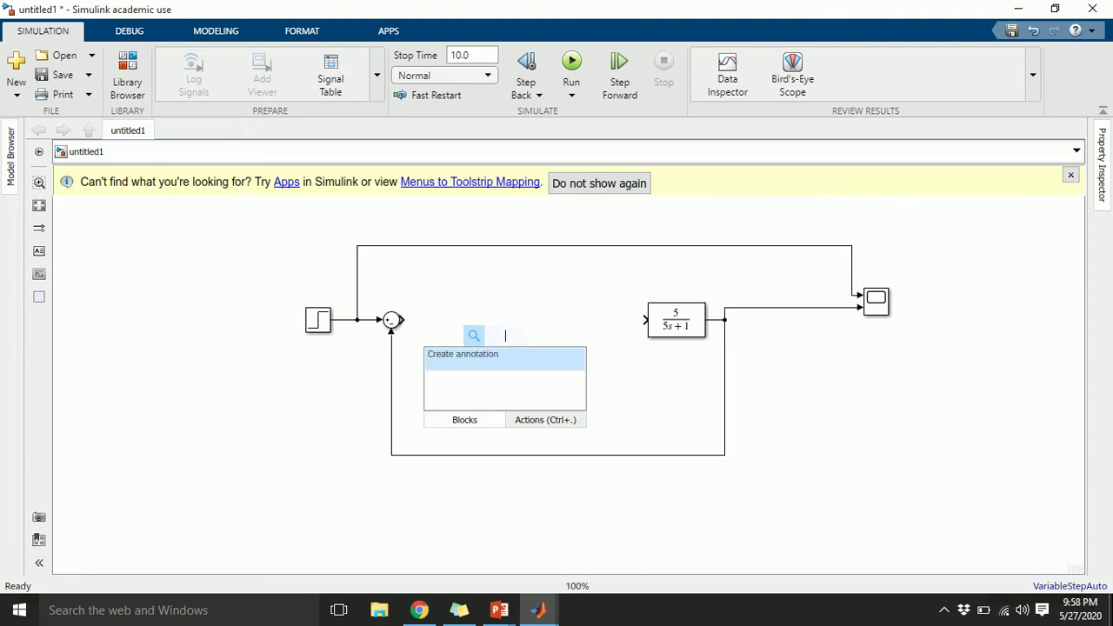
type("fuzzy")
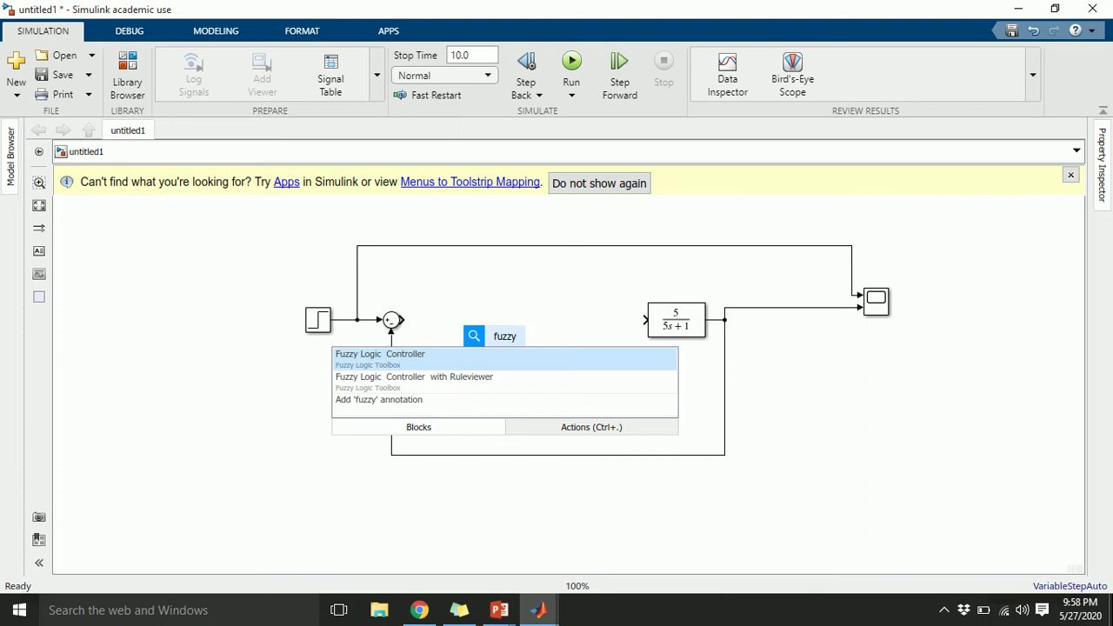
key("Escape")
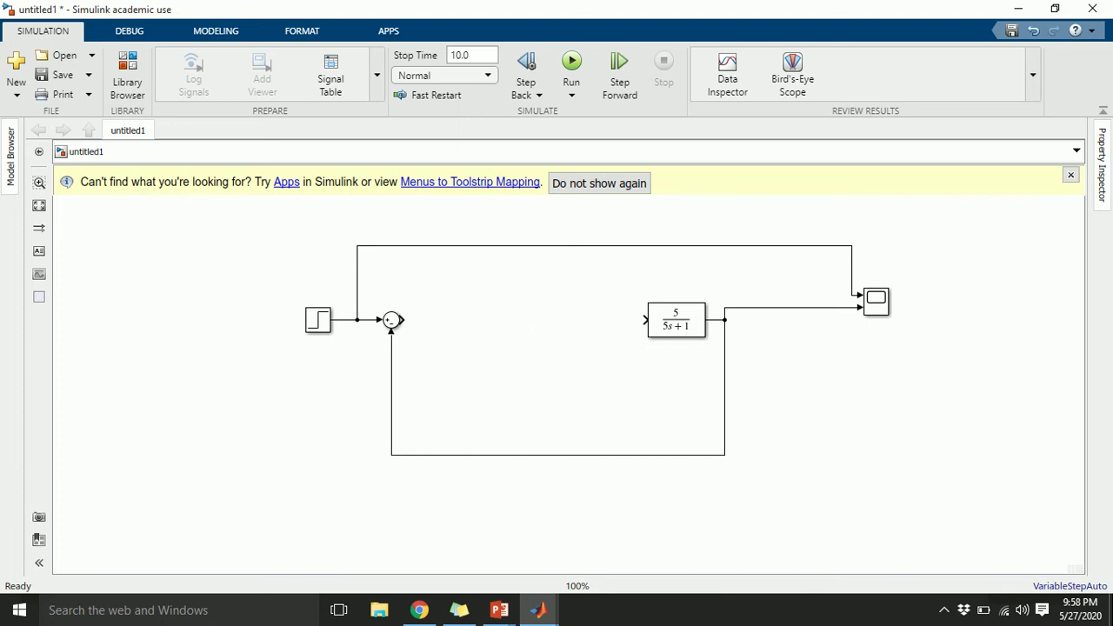
Add a Fuzzy Logic Controller block from the Fuzzy Logic Toolbox library between the Sum block and the transfer function
left_click(127, 77)
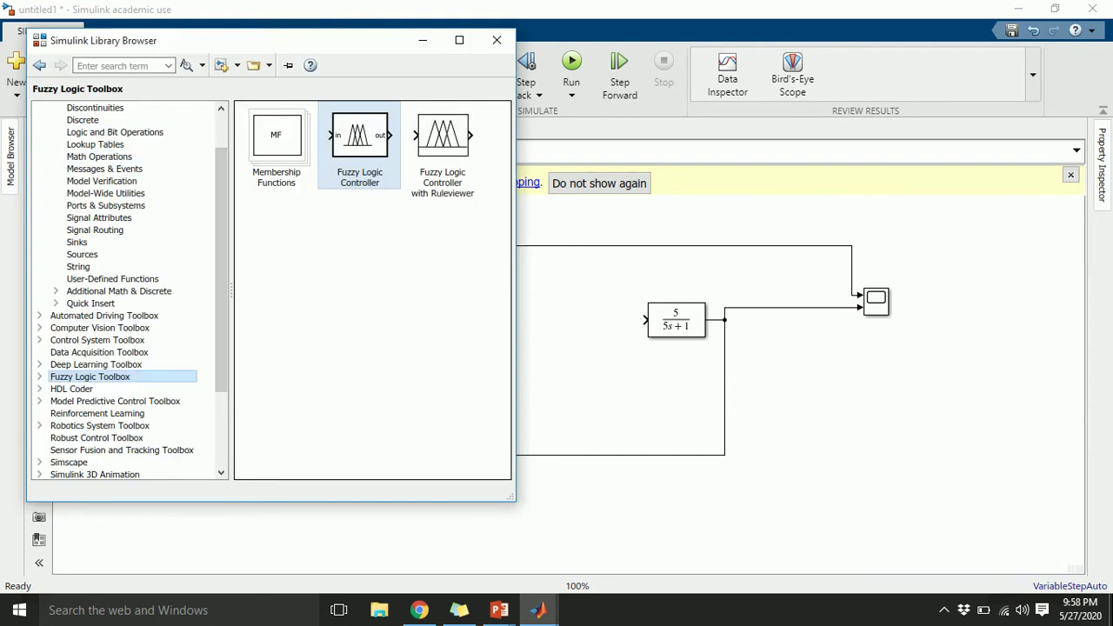
left_click_drag(221, 352, 220, 328)
left_click(97, 401)
left_click(89, 413)
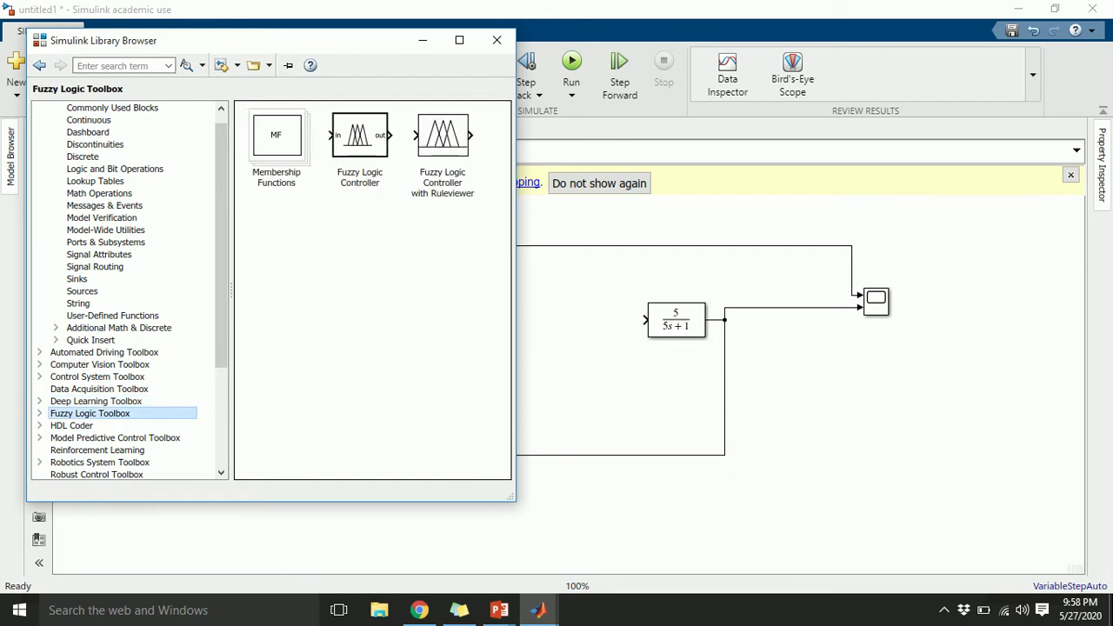
left_click(359, 145)
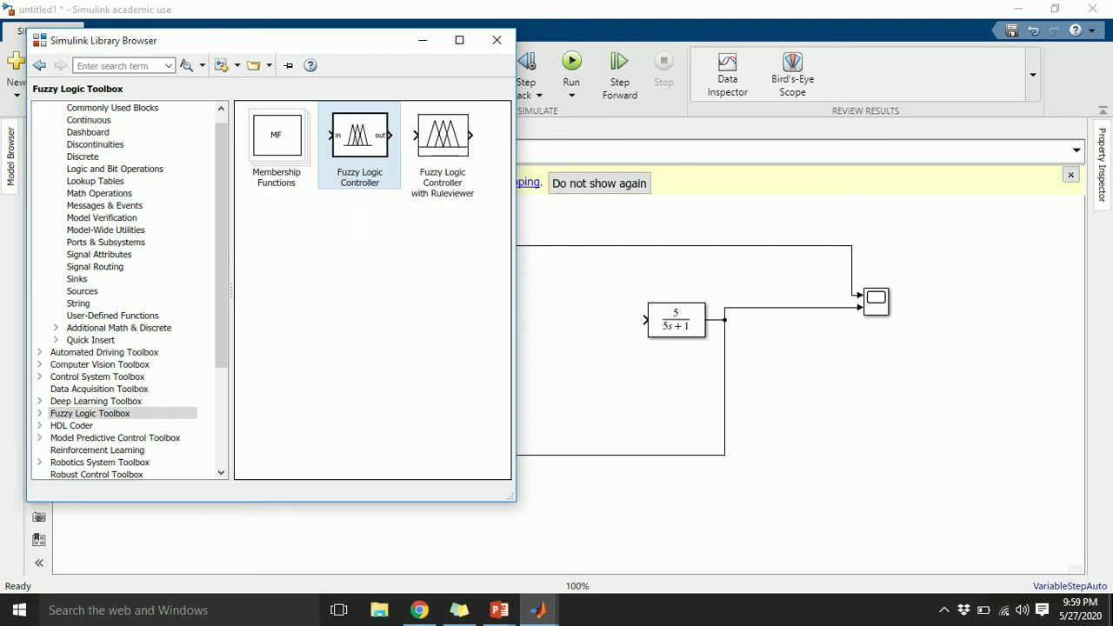
left_click_drag(359, 139, 558, 324)
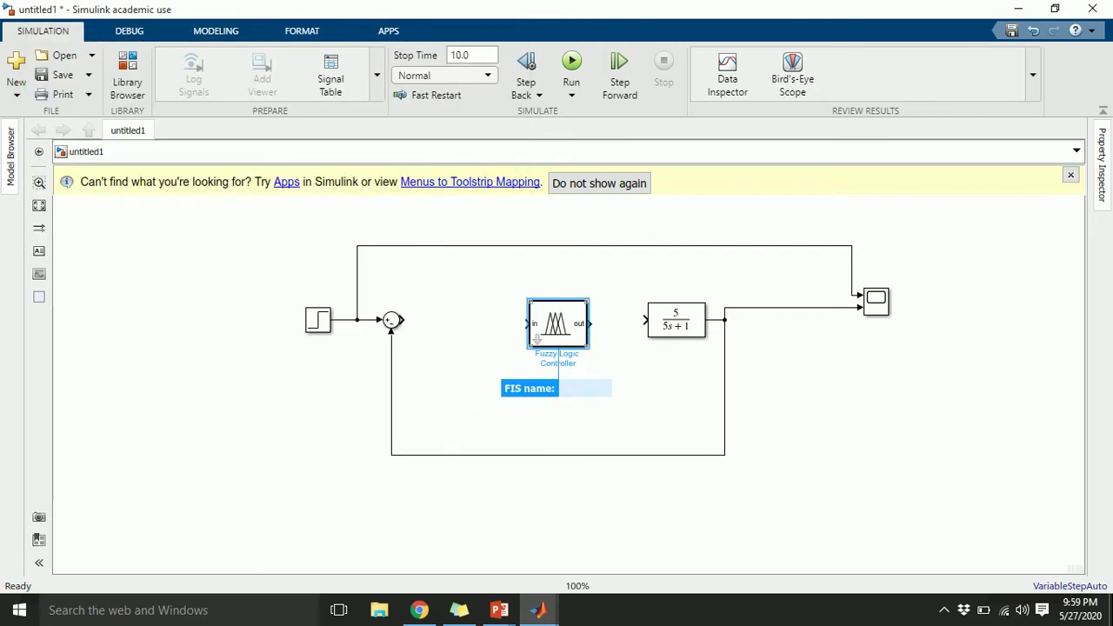
Set the Fuzzy Logic Controller's FIS name to 'Fuzzy_PD.fis' and align the block with the Sum block and transfer function
double_click(536, 340)
left_click(730, 258)
key("BackSpace")
key("BackSpace")
key("BackSpace")
key("BackSpace")
key("BackSpace")
key("BackSpace")
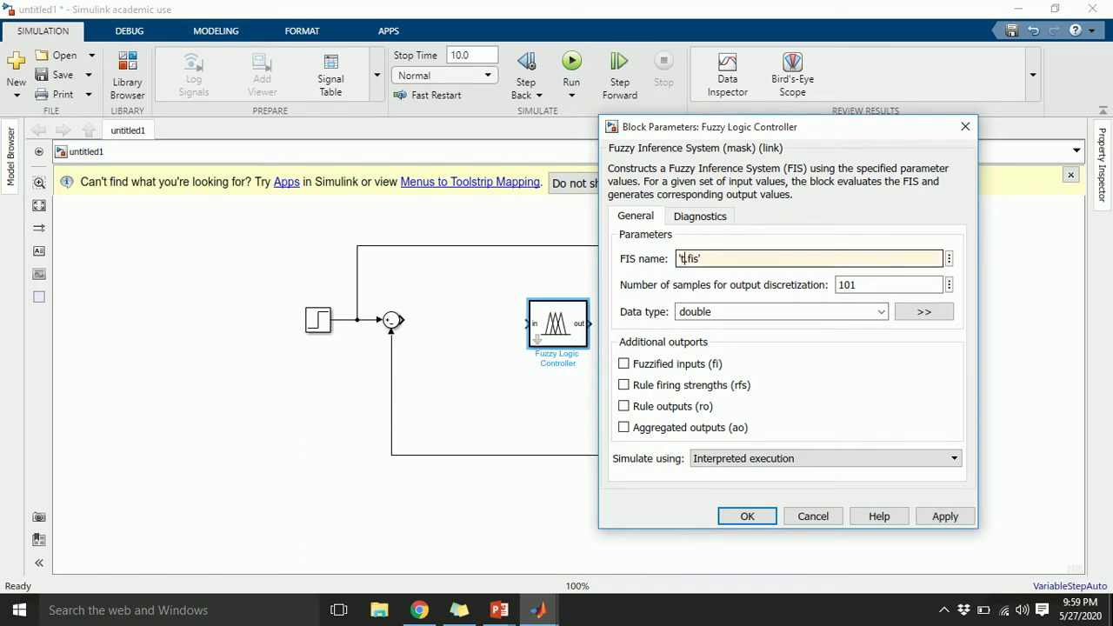
type("Fuzzy_PD")
key("Return")
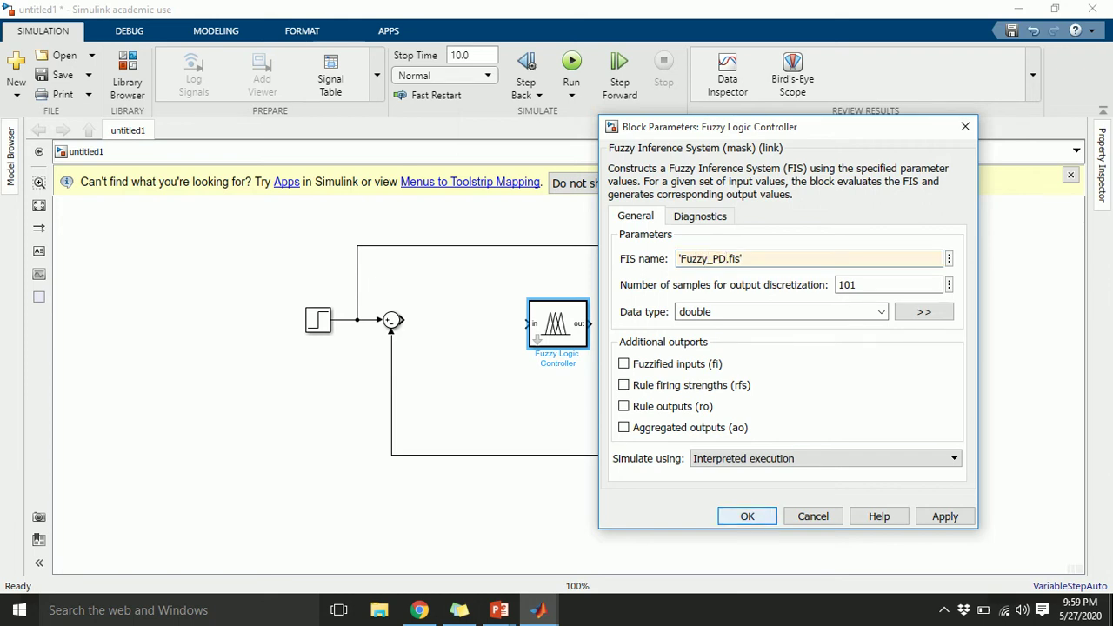
mouse_move(537, 340)
left_mouse_down()
mouse_move(503, 336)
mouse_move(516, 336)
left_mouse_up()
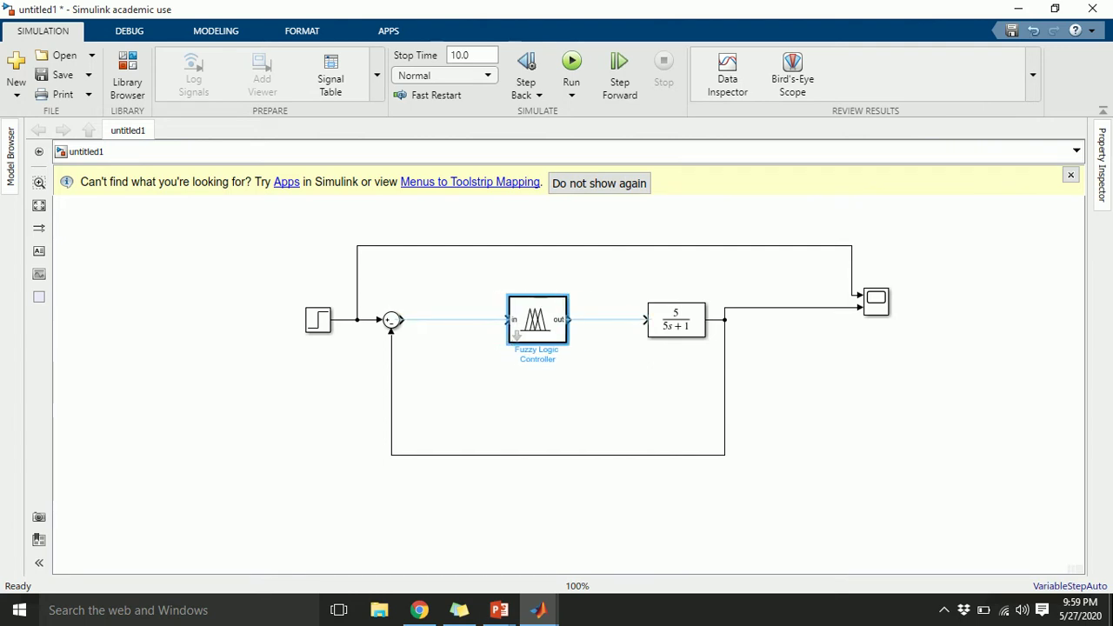
Add a Mux block between the Sum block and the fuzzy controller, with its first input connected to the Sum output
double_click(489, 395)
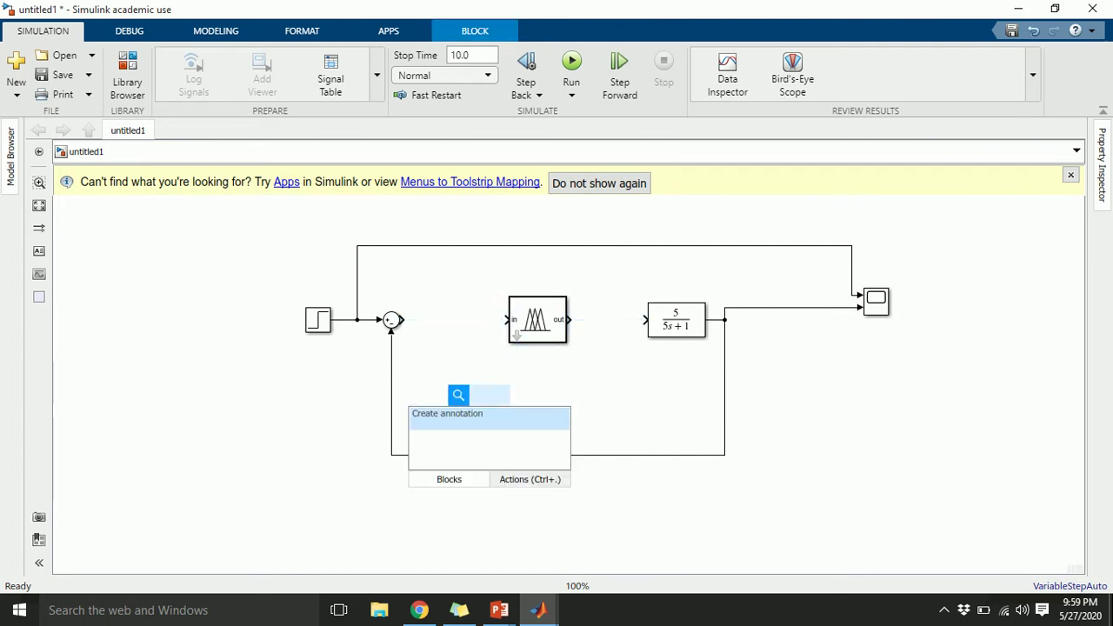
type("mux")
key("Return")
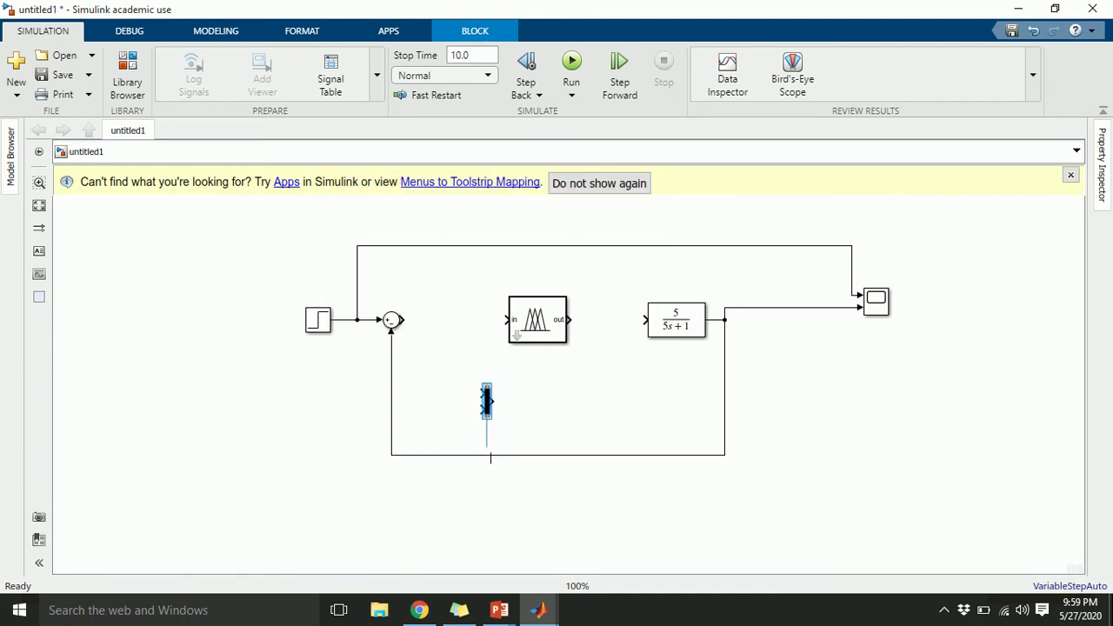
left_click_drag(487, 401, 453, 327)
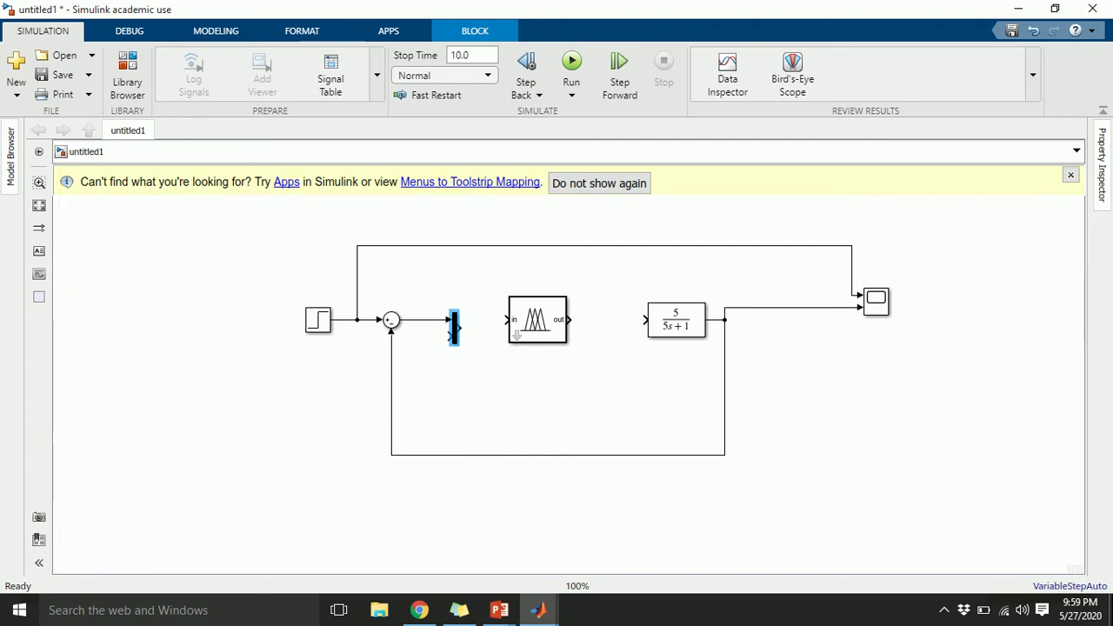
Add a Derivative block beneath the Mux
left_click(472, 408)
double_click(472, 408)
type("deri")
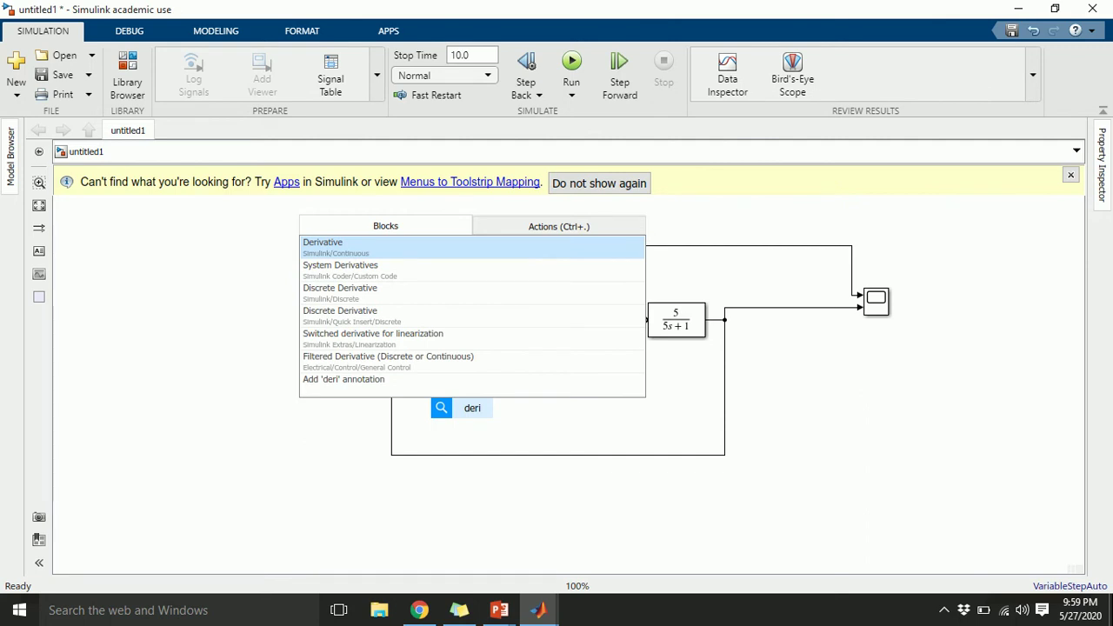
key("Escape")
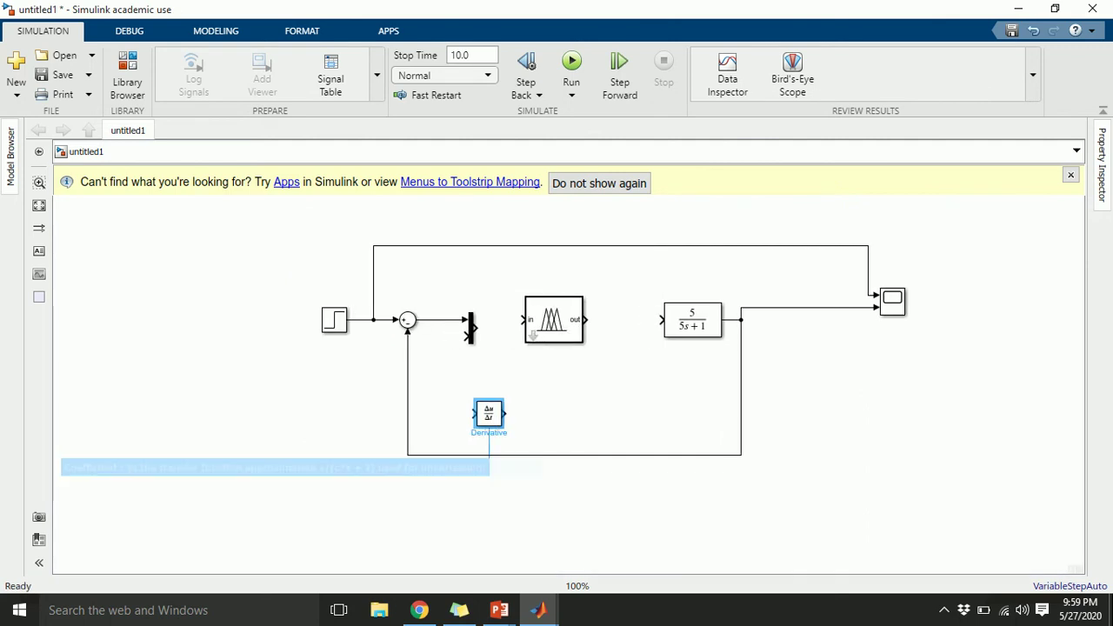
Wire the forward path from the error and its Derivative through the Mux and fuzzy controller to the transfer function, and level the Scope with the plant output
left_click_drag(554, 320, 566, 320)
left_click_drag(460, 372, 467, 336)
left_click(434, 372)
mouse_move(428, 372)
left_mouse_down()
mouse_move(408, 345)
mouse_move(426, 320)
mouse_move(661, 320)
left_mouse_up()
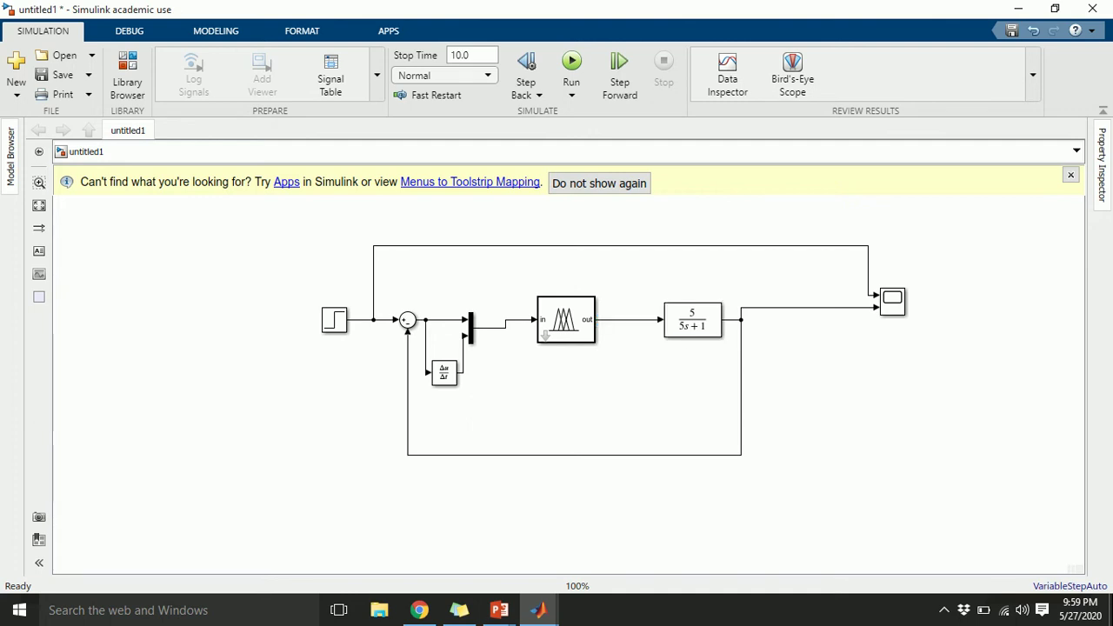
left_click_drag(892, 301, 852, 313)
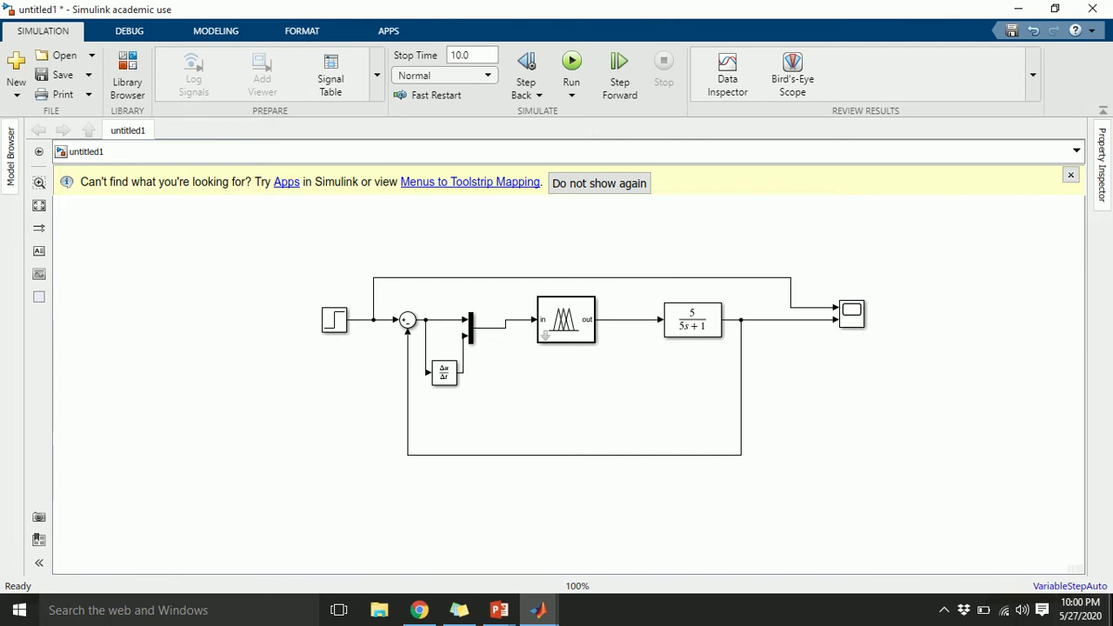
Set the model's solver type to Fixed-step and the solver to ode4 (Runge-Kutta)
left_click(1070, 585)
left_click(1088, 556)
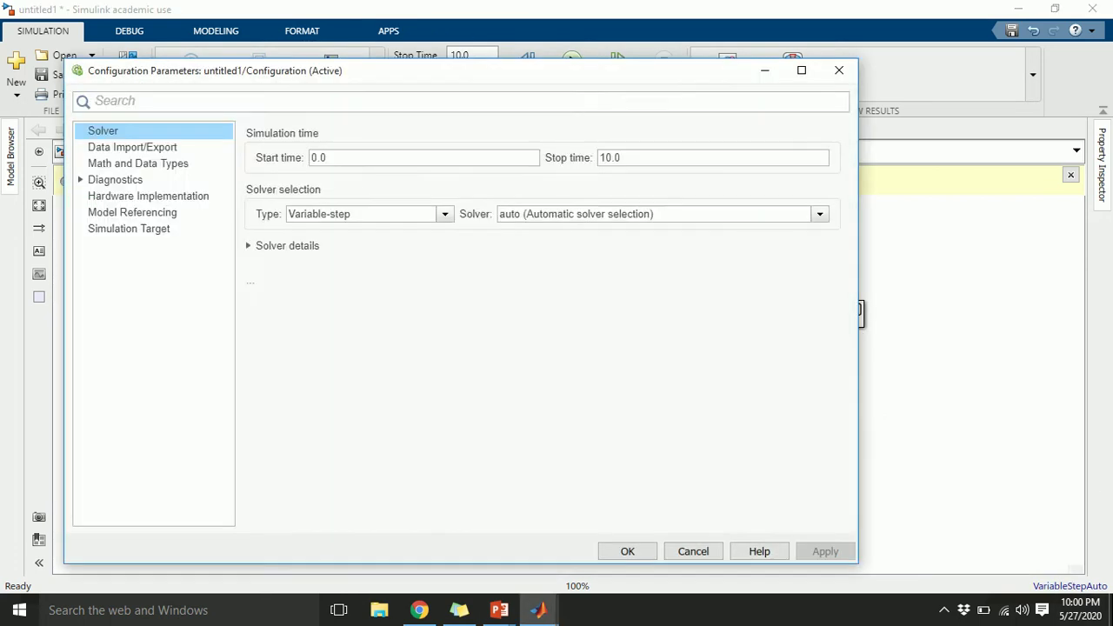
left_click(370, 214)
left_click(319, 244)
left_click(609, 214)
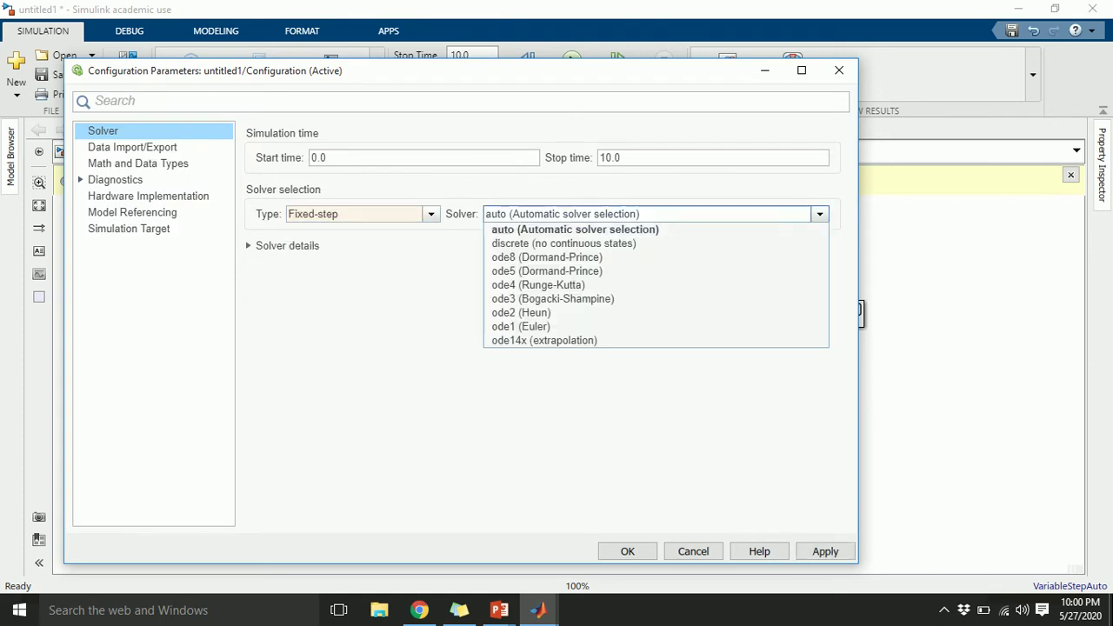
left_click(538, 286)
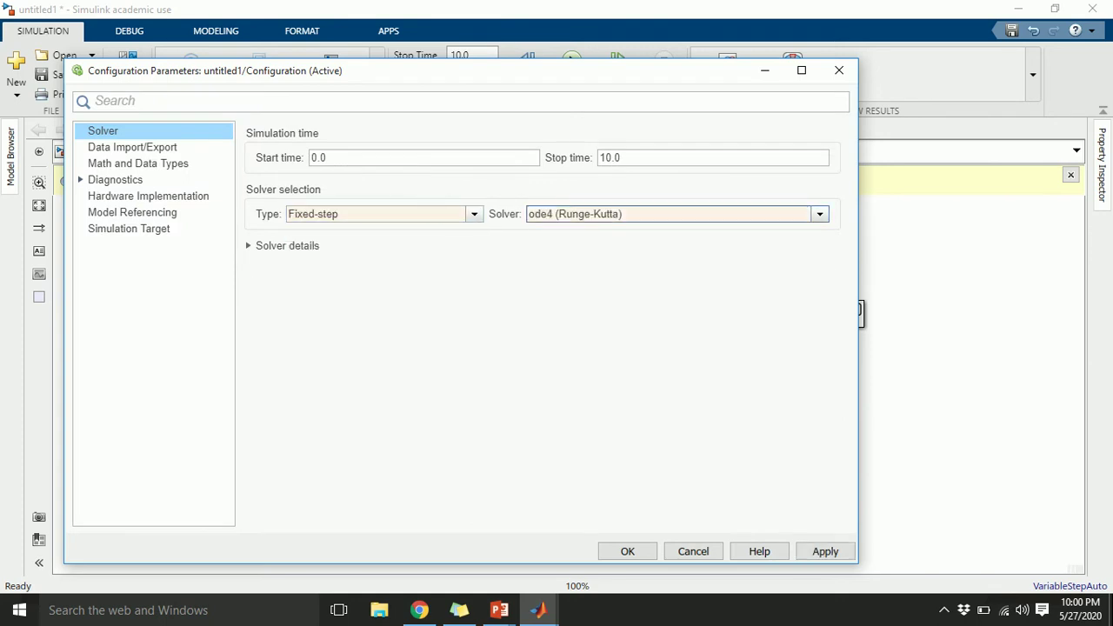
Set the fixed-step size to 0.1 in the solver details and apply the configuration
left_click(250, 246)
double_click(487, 280)
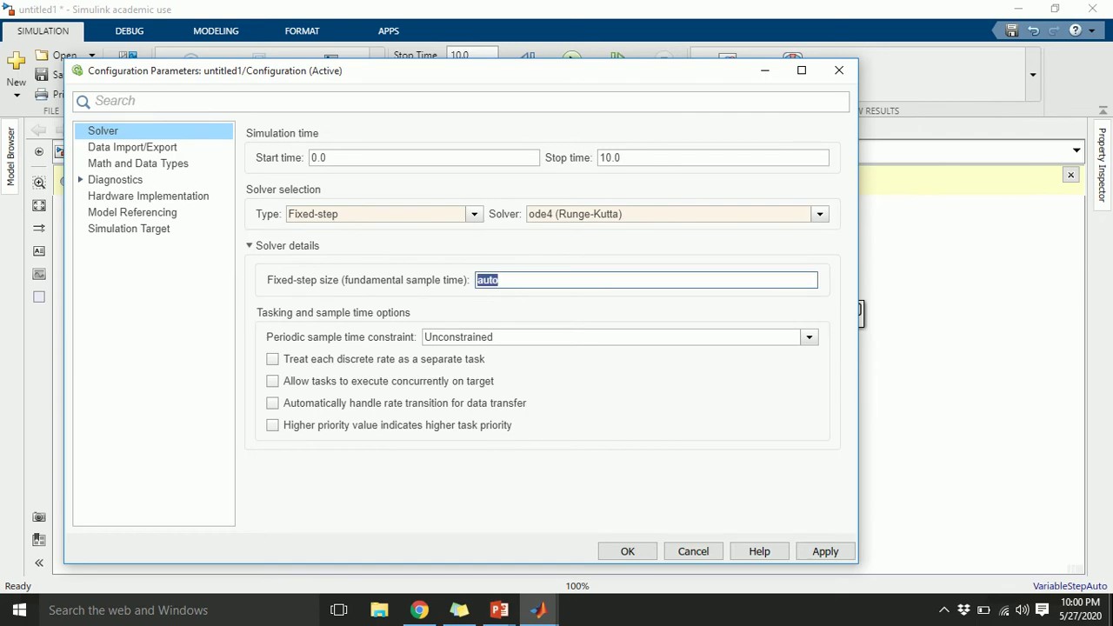
type("0.1")
key("Return")
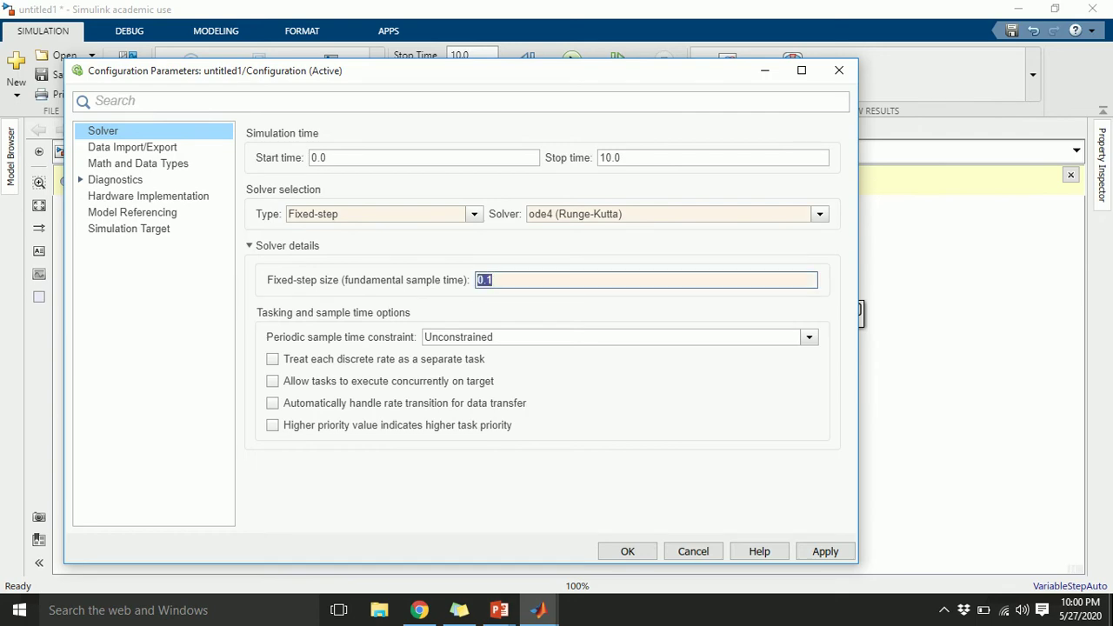
left_click(823, 552)
left_click(626, 551)
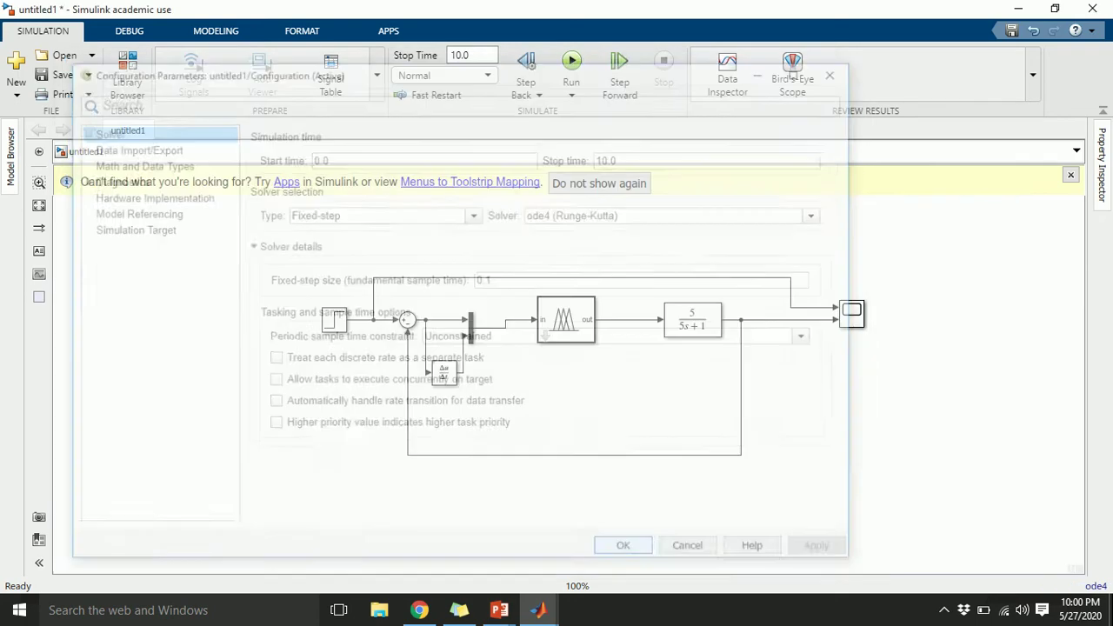
Run the simulation and examine the step input and plant response on the Scope
left_click(571, 61)
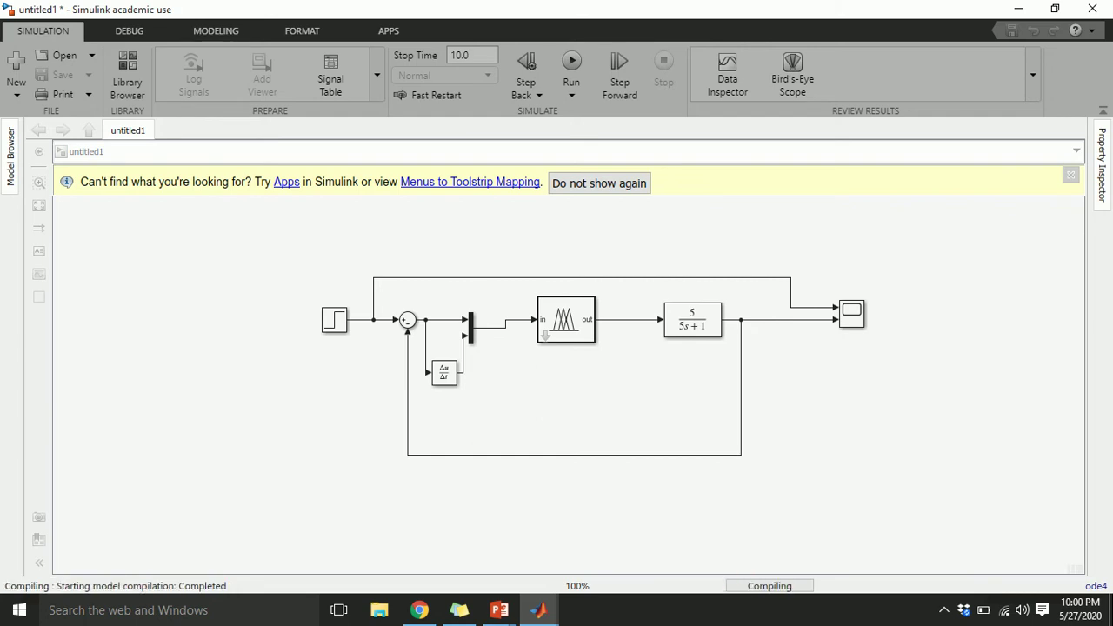
double_click(852, 314)
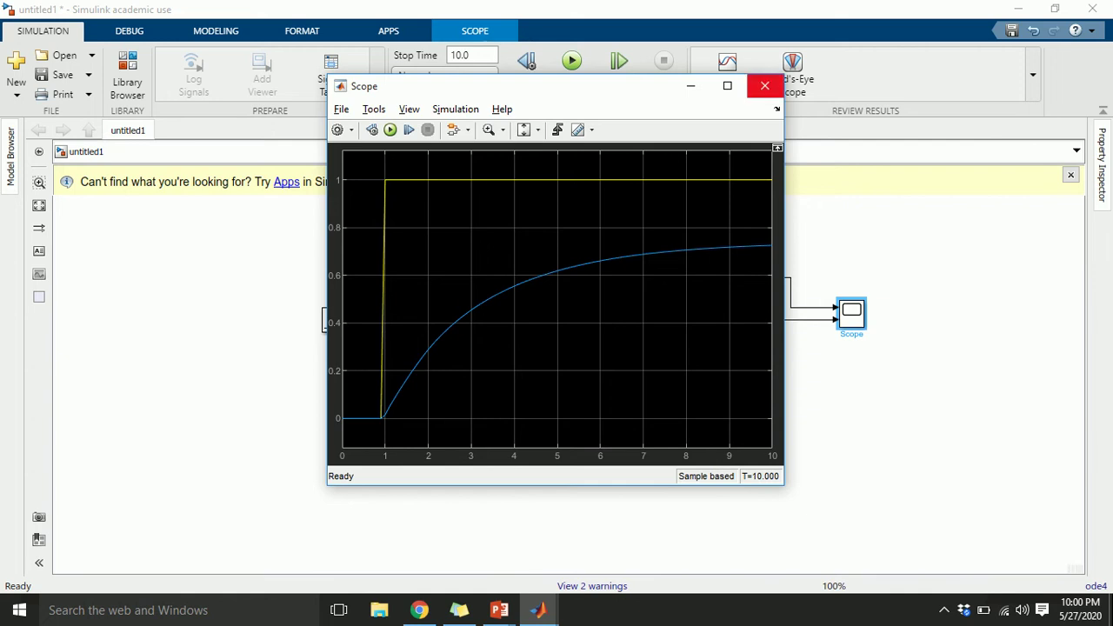
left_click(766, 85)
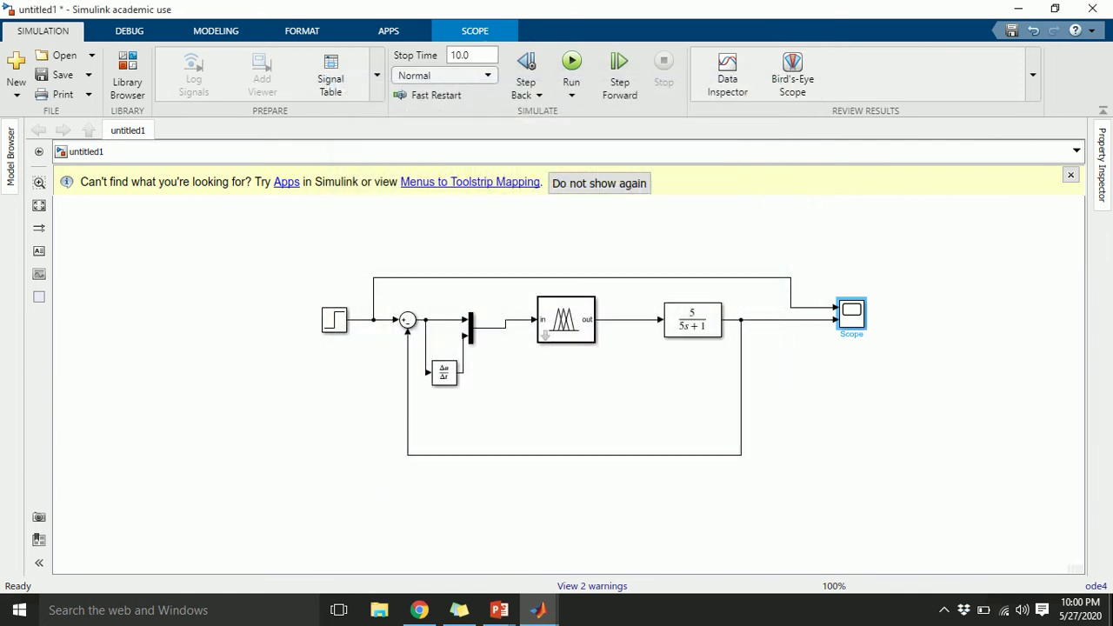
Shift the transfer function and feedback branch toward the Scope to make room, and delete the line from the fuzzy controller to the transfer function
left_click_drag(741, 383, 831, 383)
left_click_drag(693, 320, 733, 336)
left_click(805, 330)
left_click_drag(805, 336, 806, 320)
left_click_drag(733, 337, 717, 319)
left_click(831, 392)
left_click_drag(830, 392, 808, 391)
left_click(624, 319)
key("Delete")
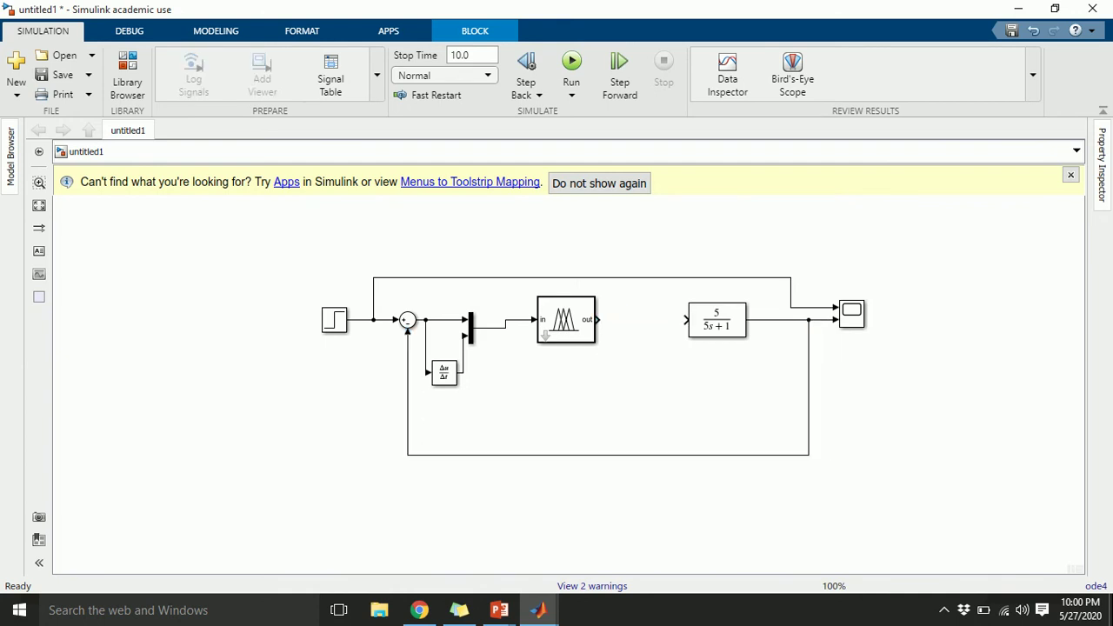
Add an Integrator block slightly below the gap between the fuzzy controller and the transfer function
double_click(605, 353)
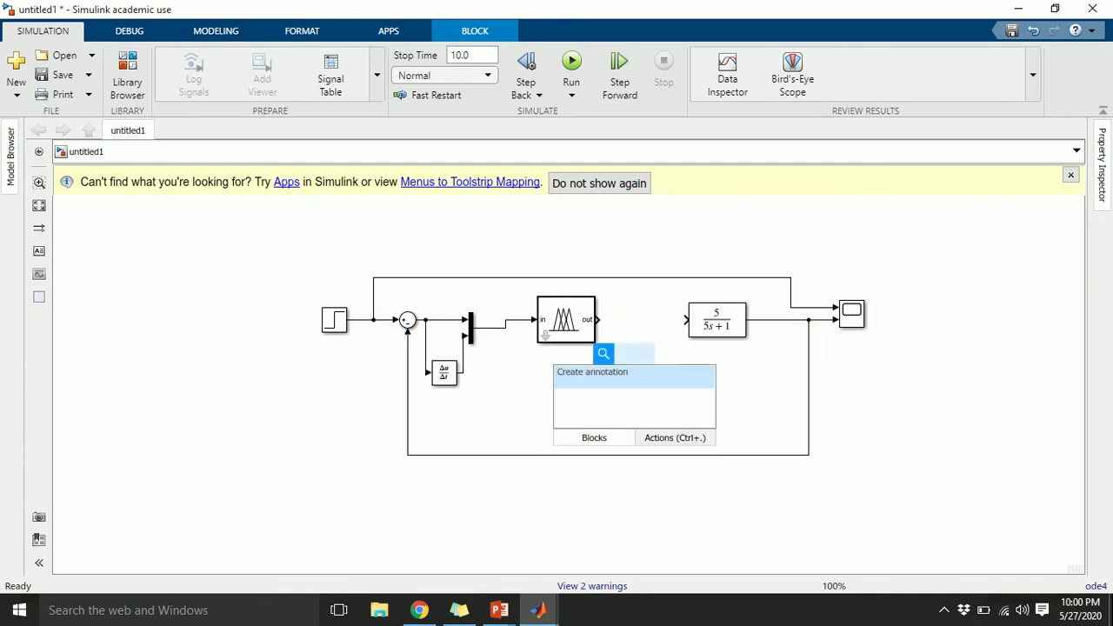
type("integrate")
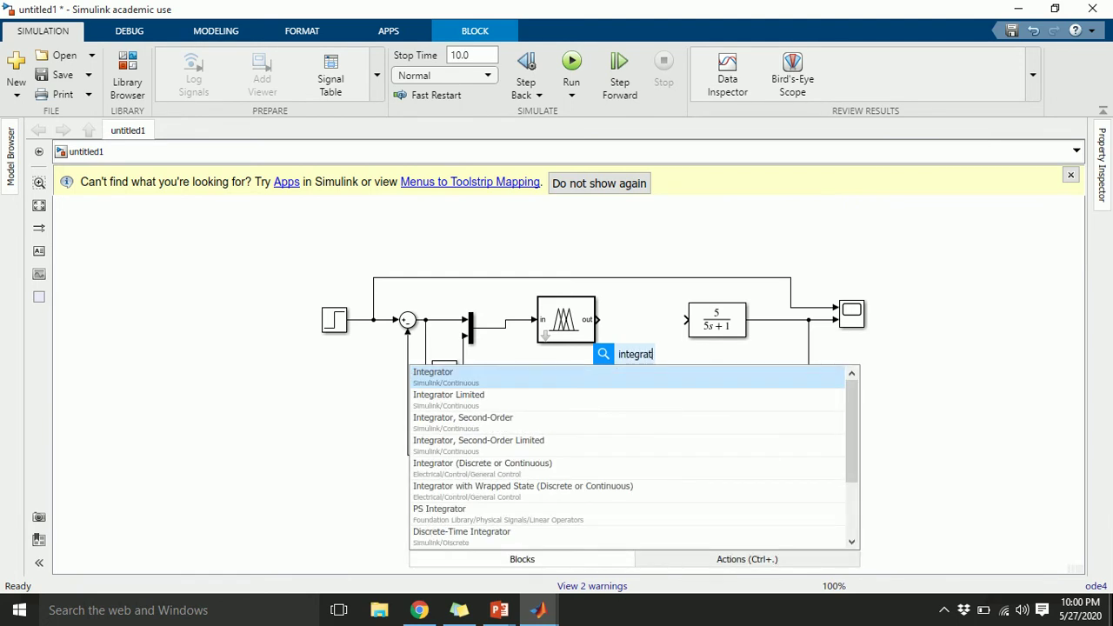
key("BackSpace")
key("BackSpace")
key("BackSpace")
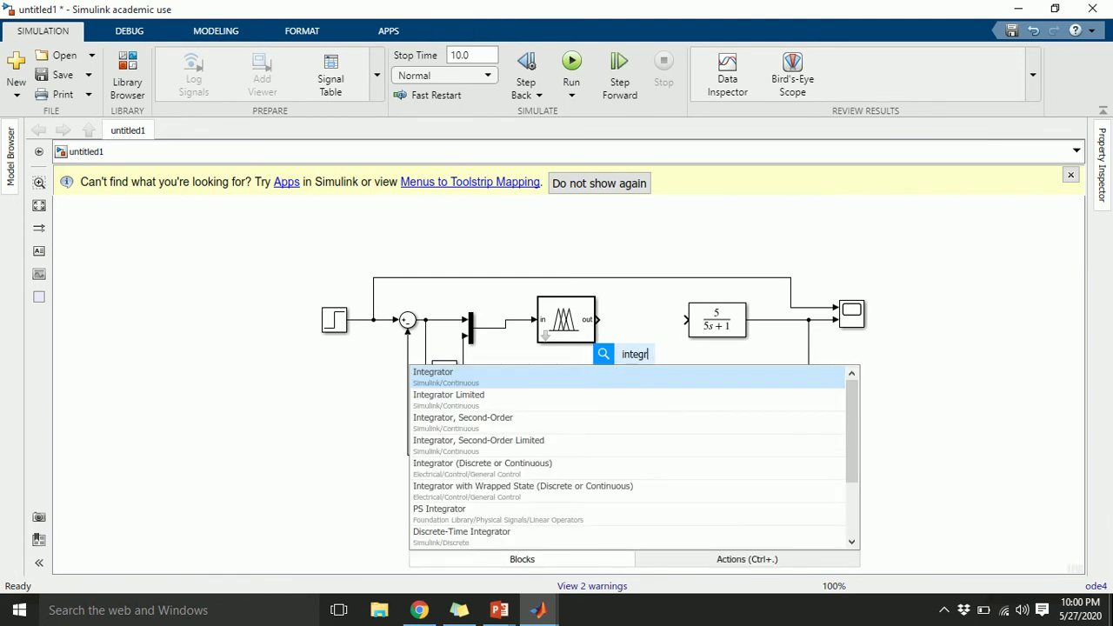
key("Return")
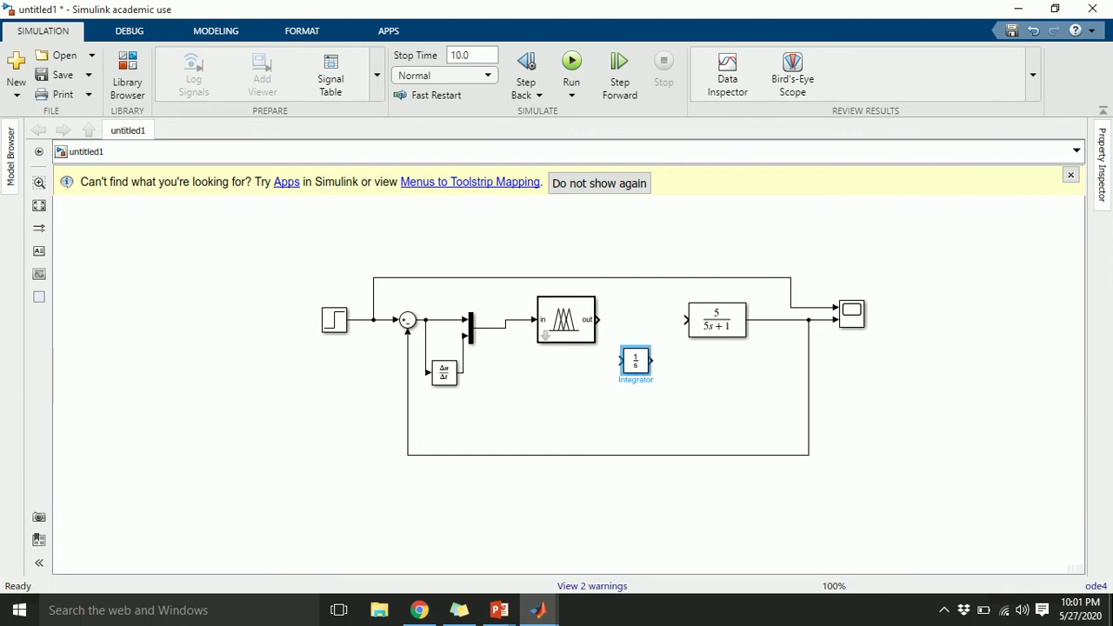
Add a Sum block and insert it between the fuzzy controller and the transfer function, linking it to both
double_click(639, 368)
type("sum")
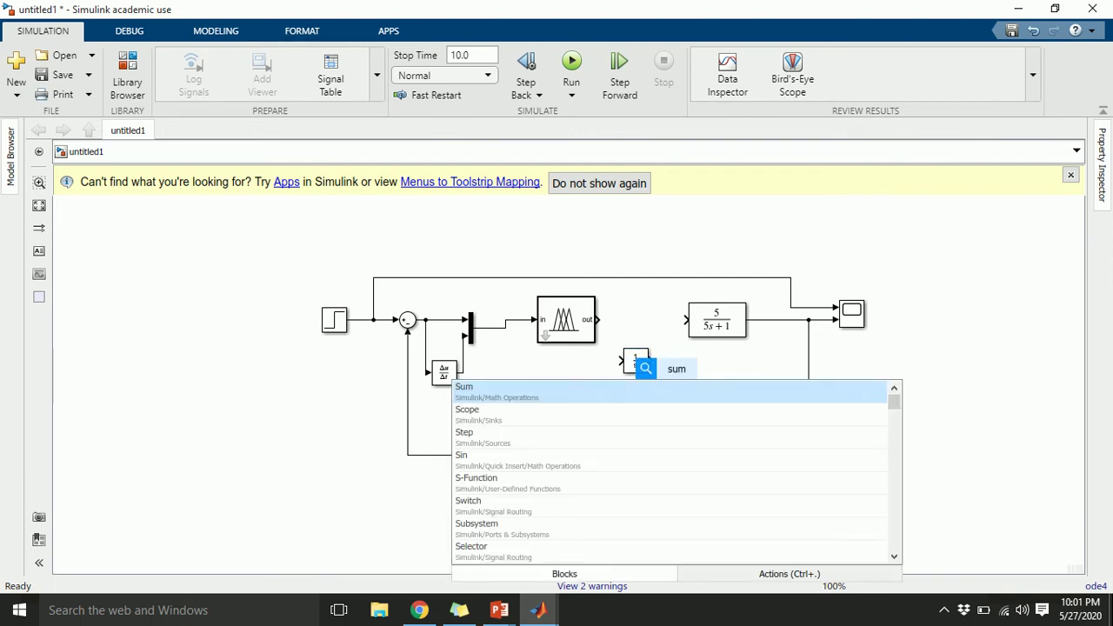
key("Return")
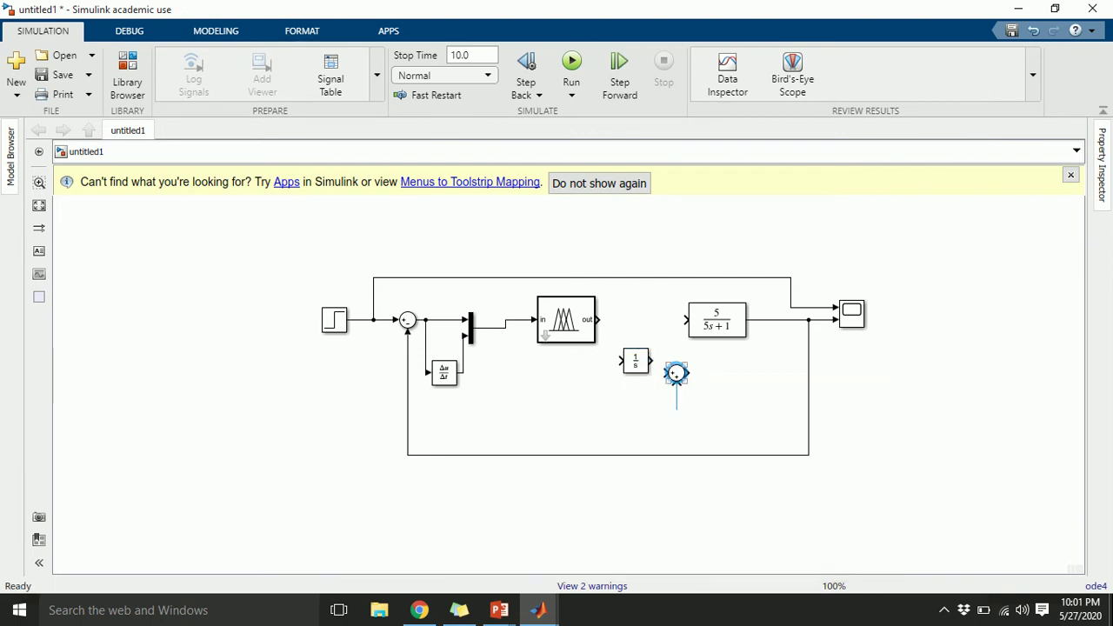
left_click_drag(672, 360, 660, 320)
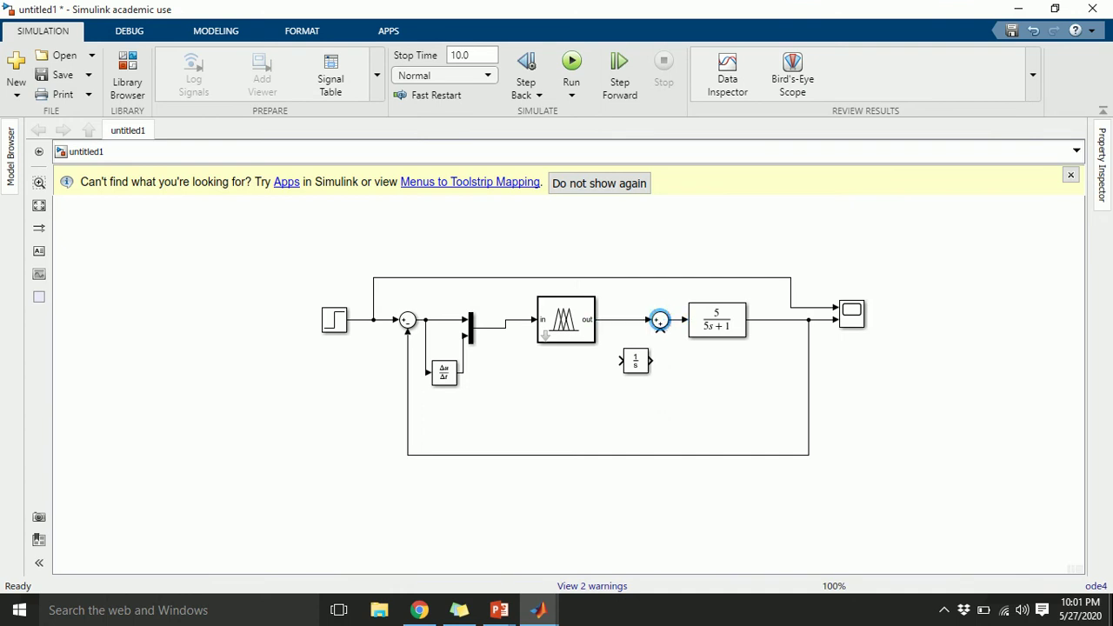
Branch the fuzzy controller output into the Integrator and connect the Integrator output to the second input of the new Sum block
left_click(567, 319)
key("Escape")
left_click(612, 319)
mouse_move(611, 319)
left_mouse_down()
mouse_move(621, 361)
mouse_move(660, 330)
left_mouse_up()
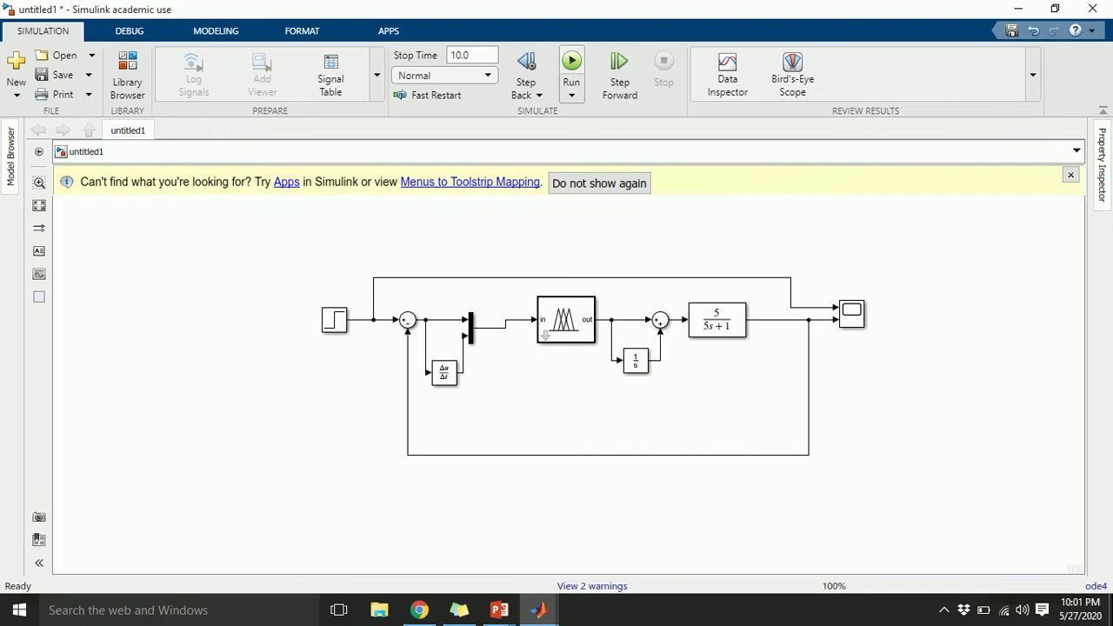
Run the simulation with the integrator path and examine the plant response on the Scope
left_click(571, 65)
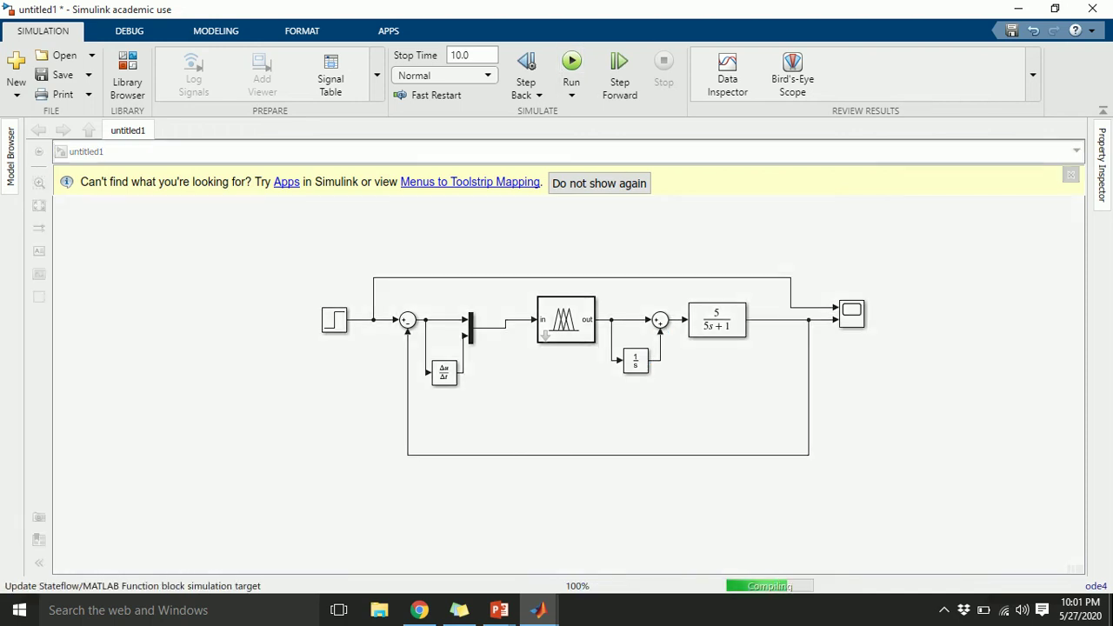
double_click(852, 312)
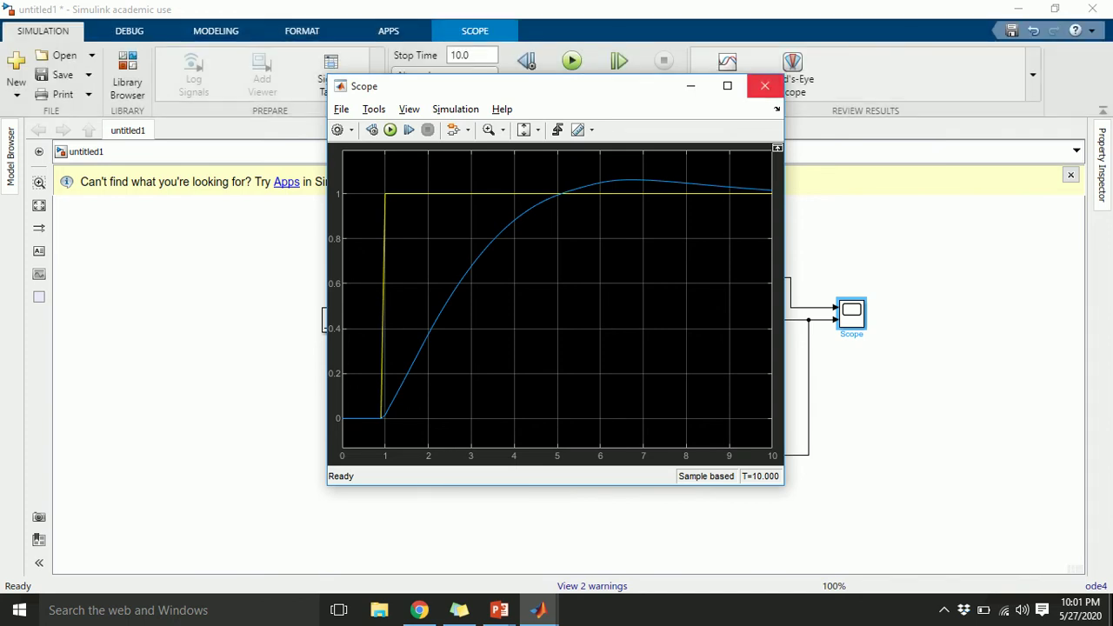
left_click(765, 86)
Shift the transfer function and output Sum toward the Scope, and the Mux and Derivative closer to the fuzzy controller
left_click_drag(716, 320, 753, 320)
left_click_drag(660, 320, 701, 320)
left_click(661, 320)
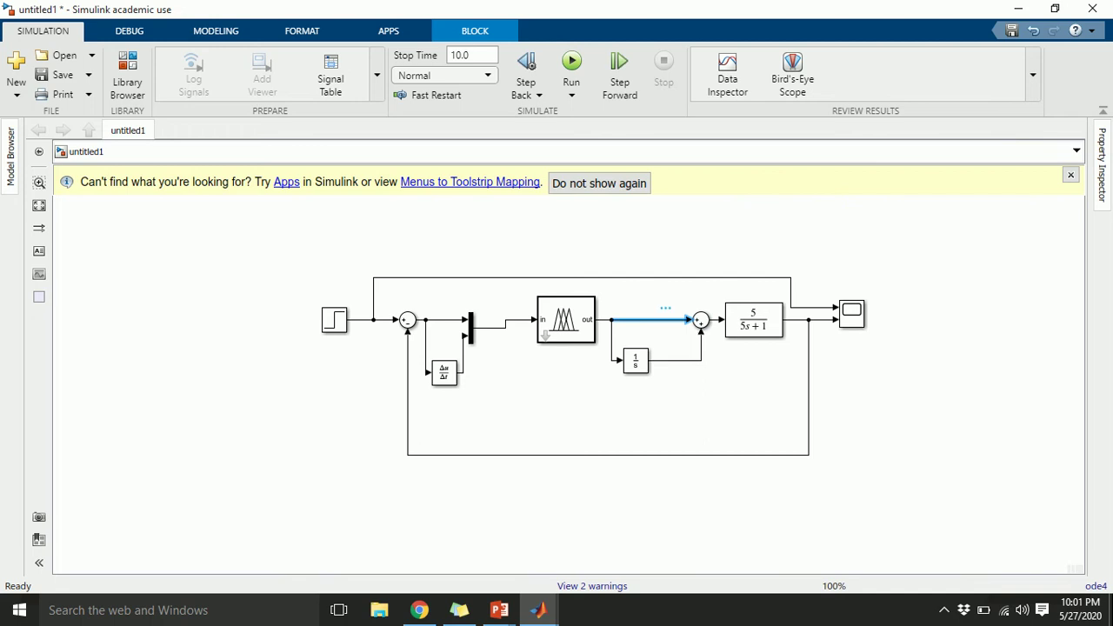
left_click_drag(471, 328, 507, 329)
left_click_drag(444, 372, 460, 372)
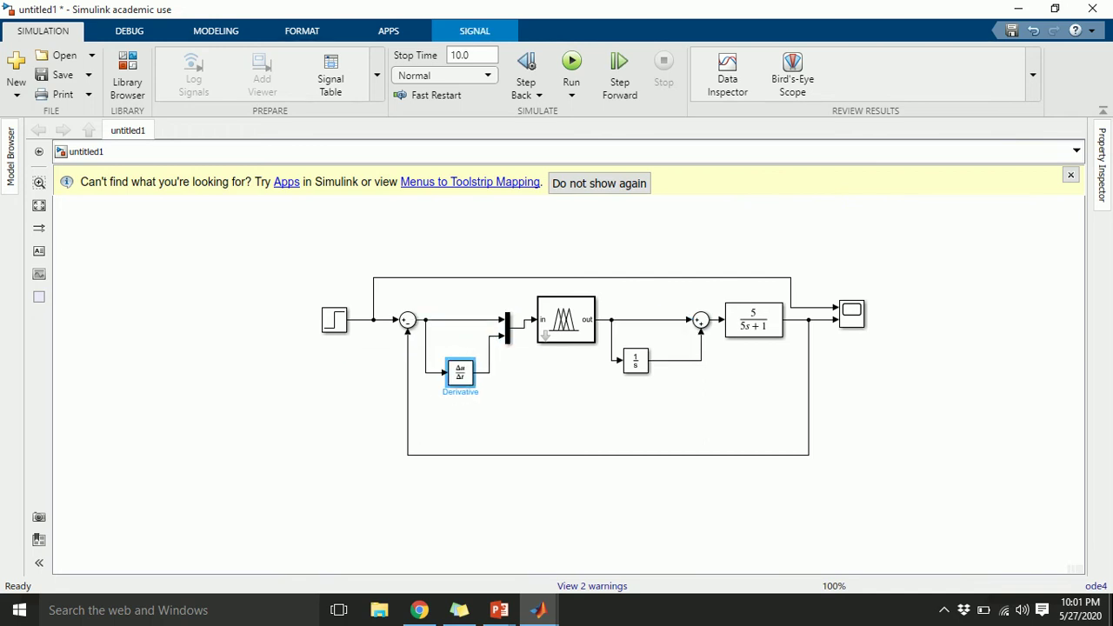
Replace the direct line from the fuzzy controller to the output Sum with a Gain block connected between them
left_click(652, 320)
key("Delete")
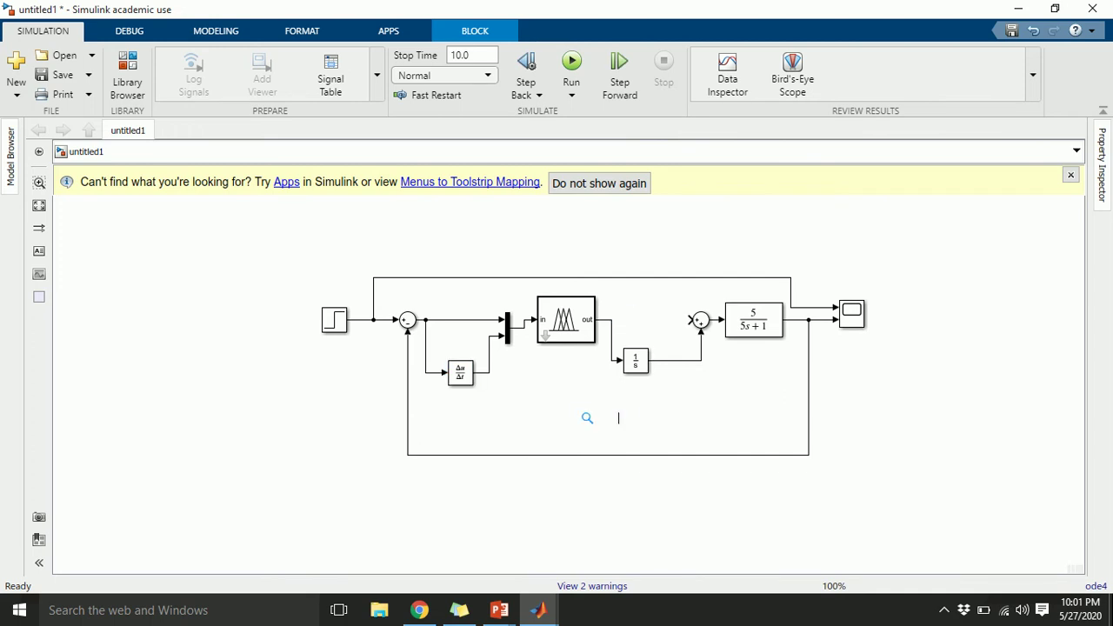
double_click(618, 419)
type("gain")
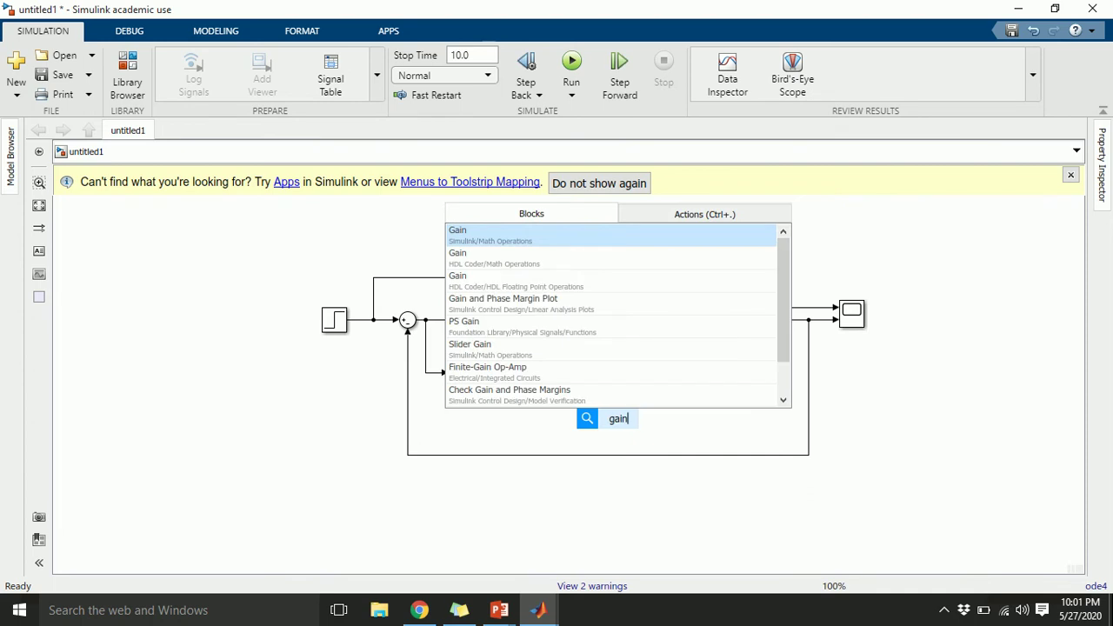
key("Return")
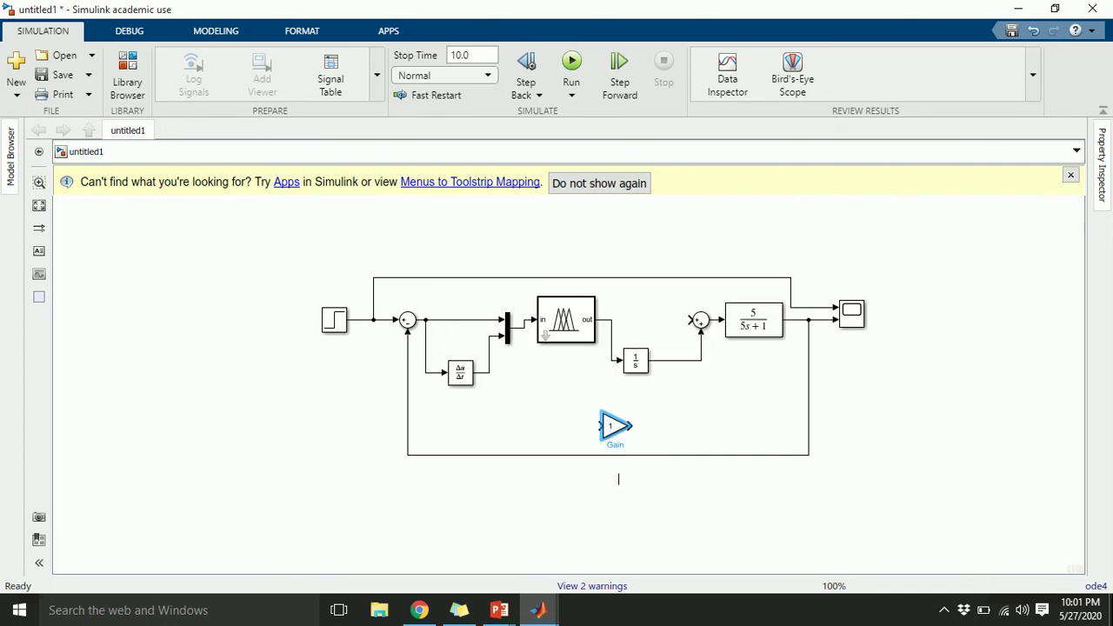
left_click_drag(614, 427, 613, 320)
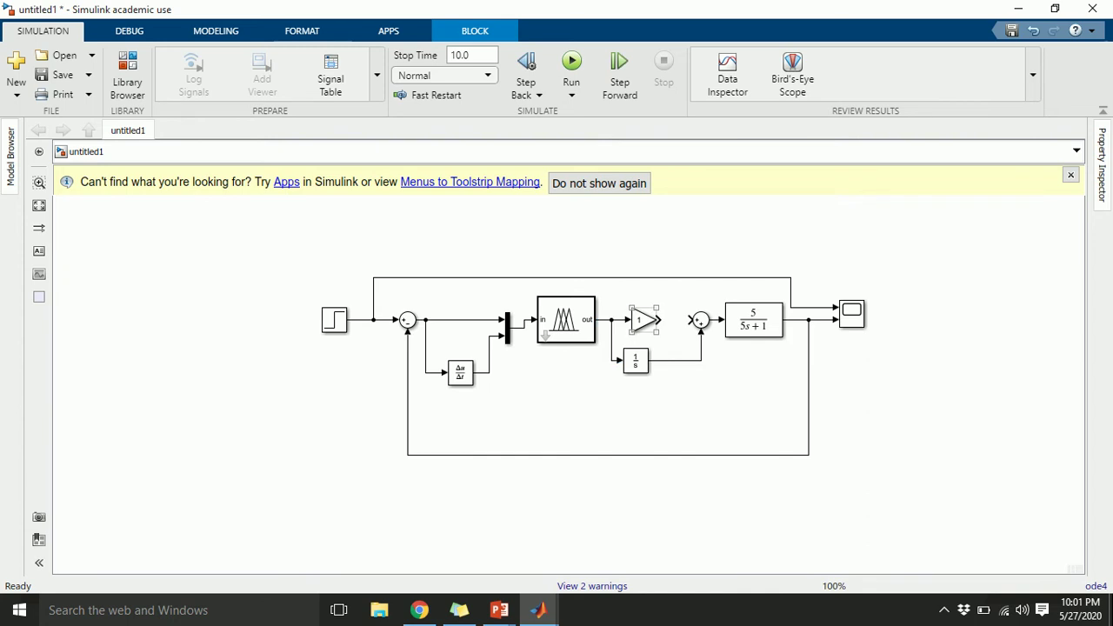
left_click_drag(691, 320, 658, 320)
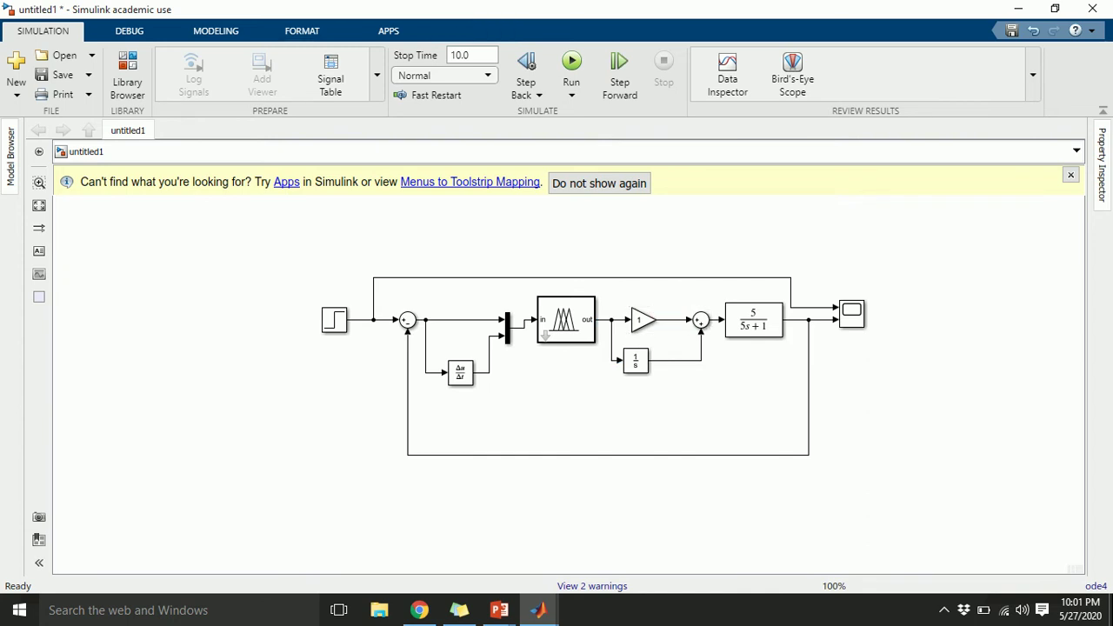
Delete the line from the Integrator to the Sum and insert a copy of the Gain block connected between them
left_click(701, 360)
key("Delete")
left_click_drag(644, 320, 688, 360)
key("ctrl+z")
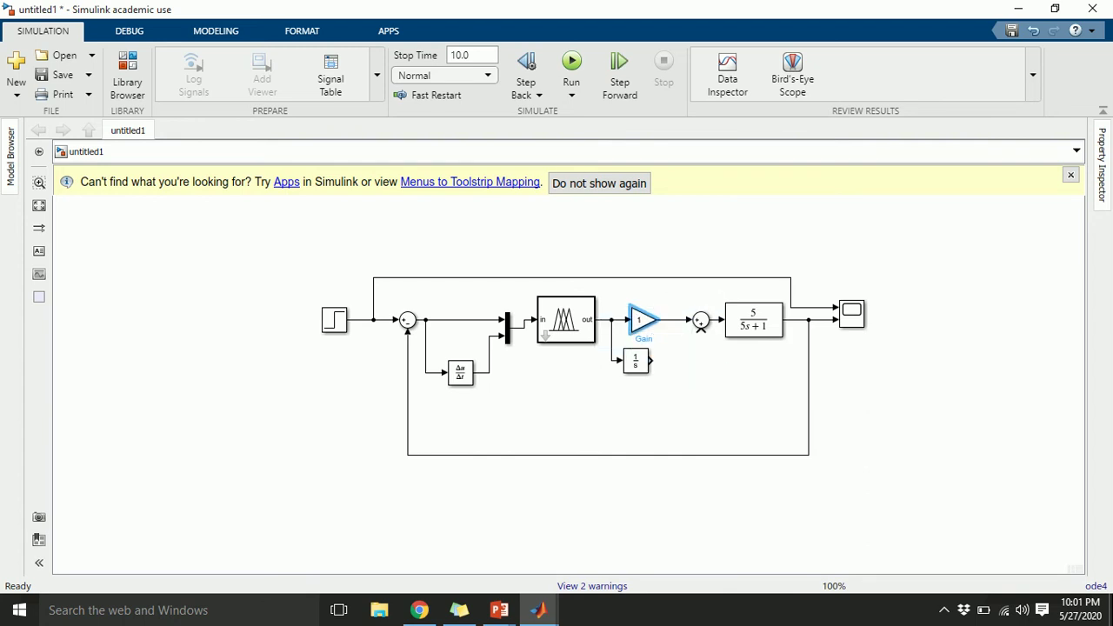
left_click_drag(643, 320, 701, 329)
Set the gain after the Integrator to 10 and the gain on the direct path to 20
double_click(681, 360)
type("10")
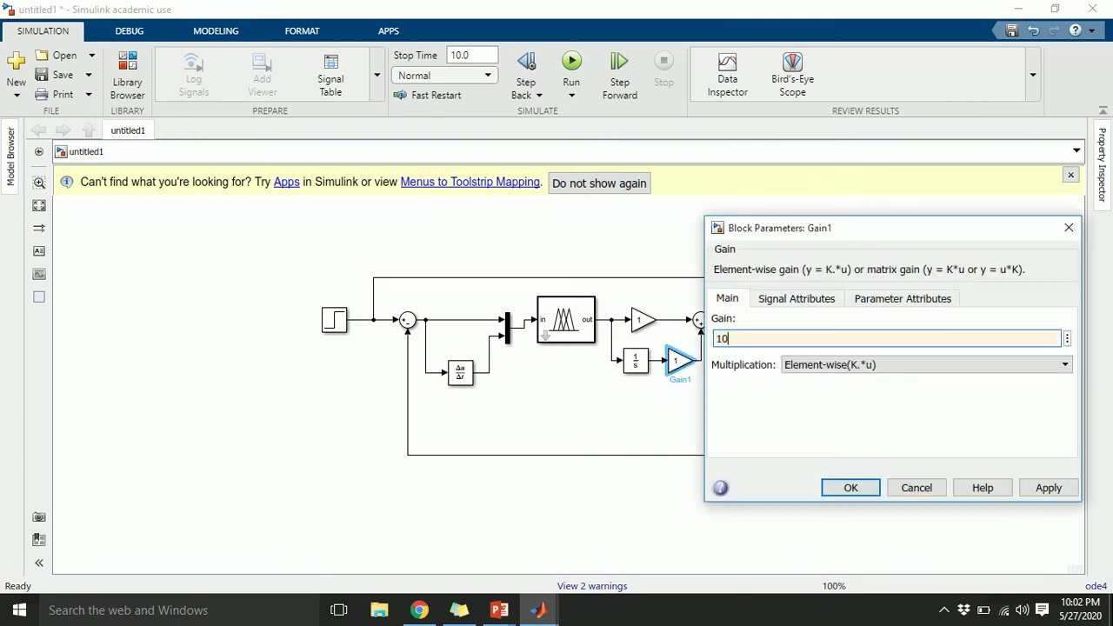
left_click(850, 488)
double_click(643, 320)
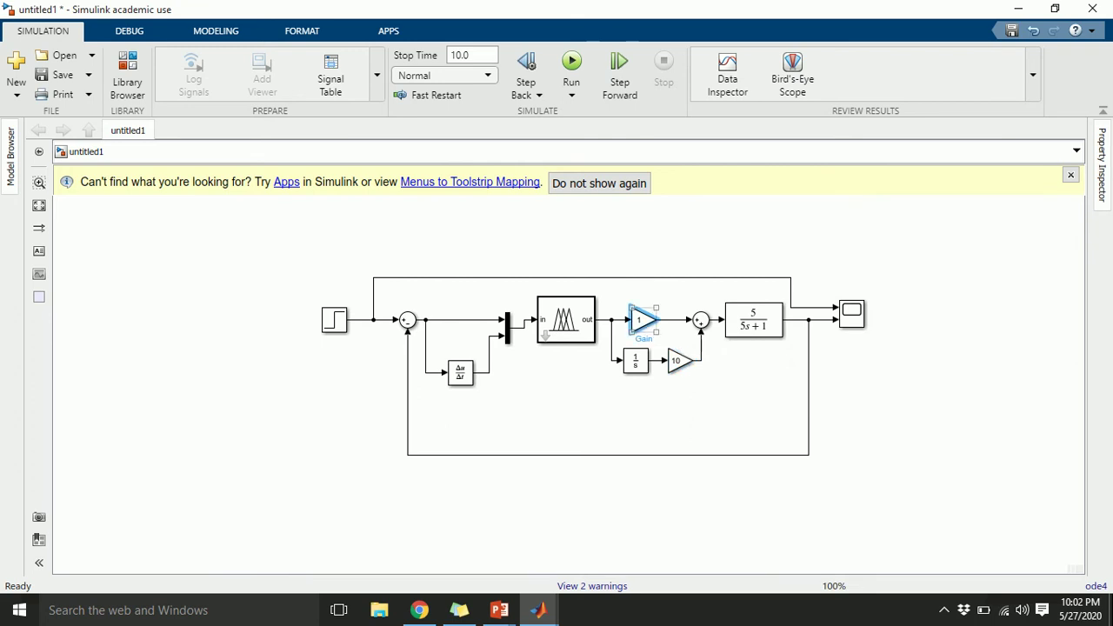
type("20")
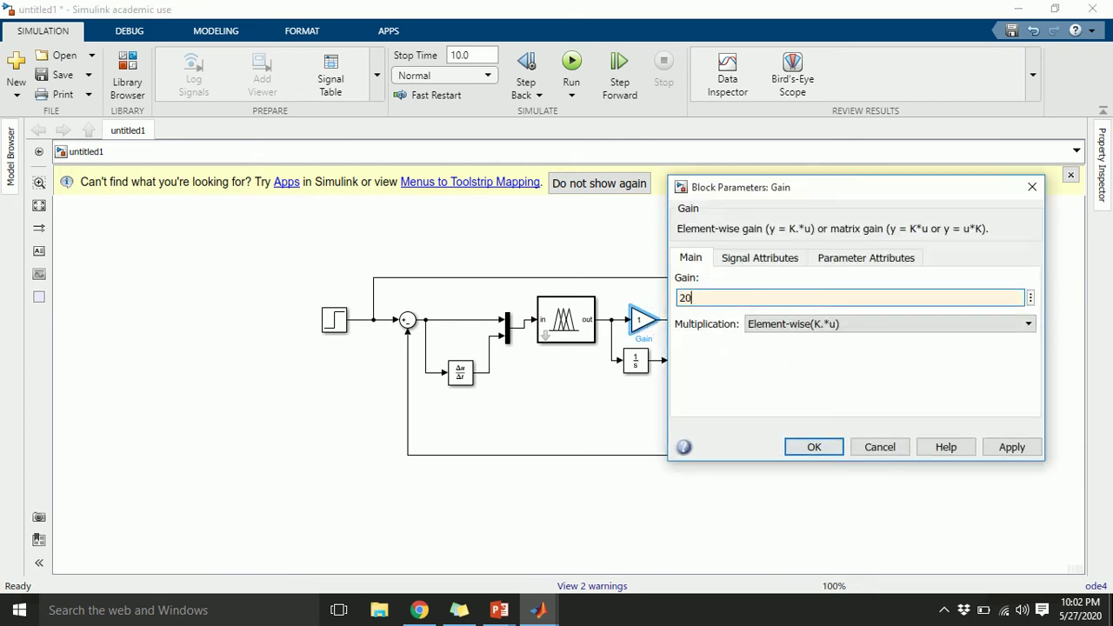
key("Return")
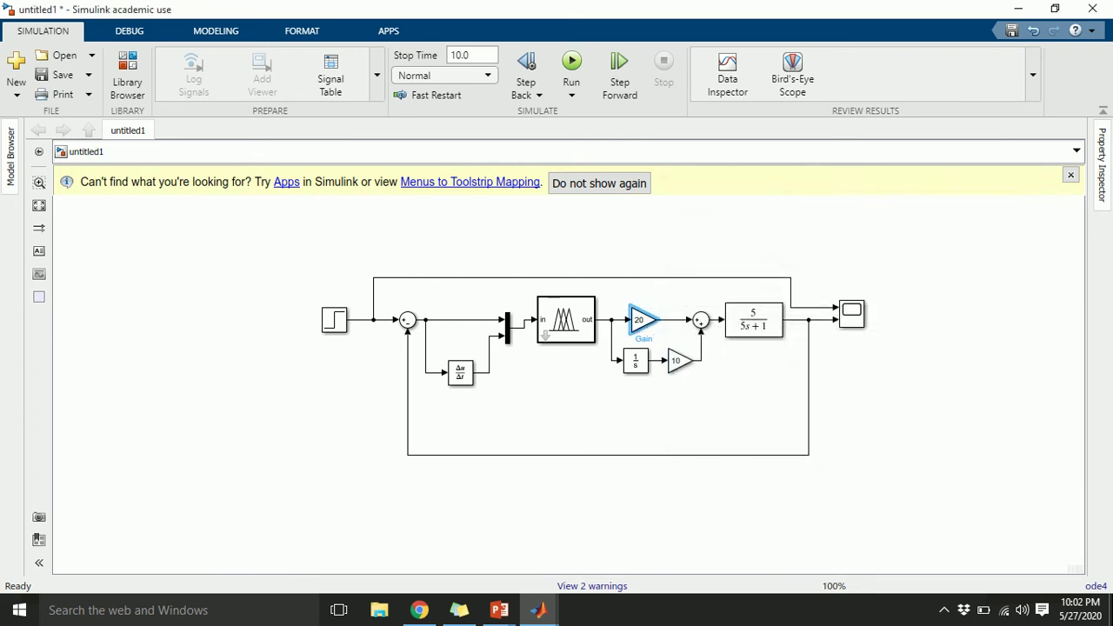
Run the simulation with gains 20 and 10 and examine the response on the Scope
left_click(572, 63)
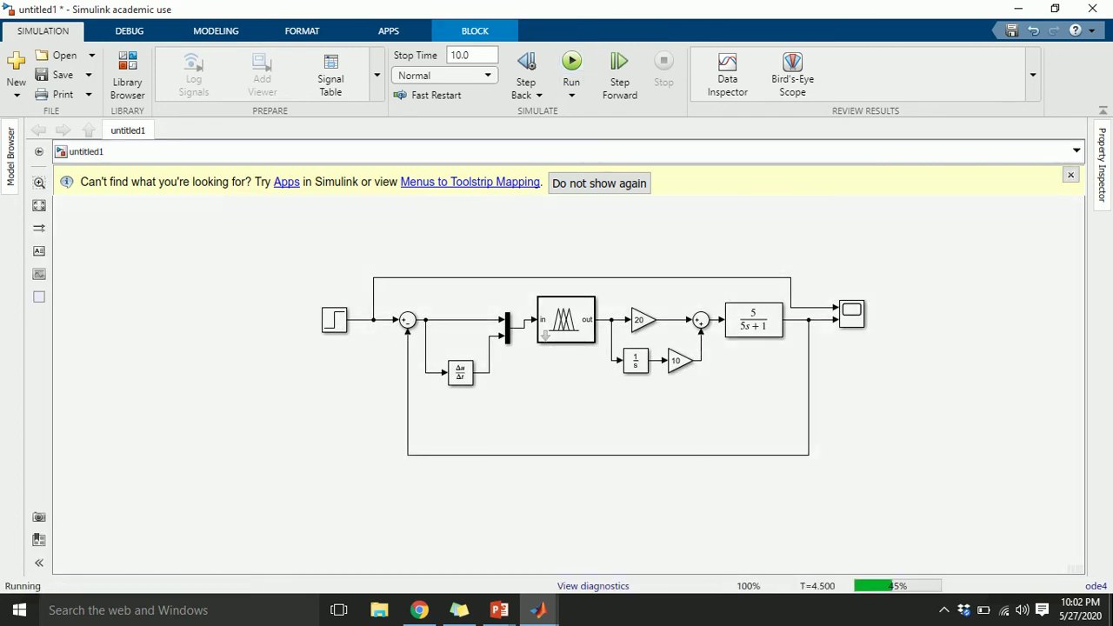
double_click(852, 313)
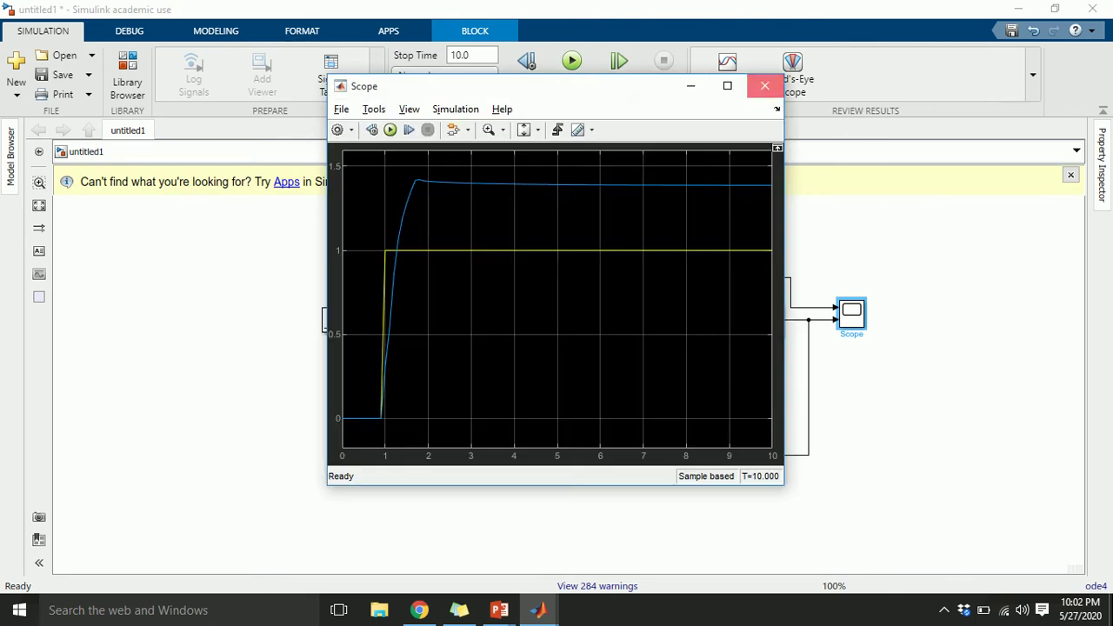
left_click(764, 85)
Set the gain on the direct path to 2 and the gain after the Integrator to 5
double_click(642, 319)
double_click(642, 320)
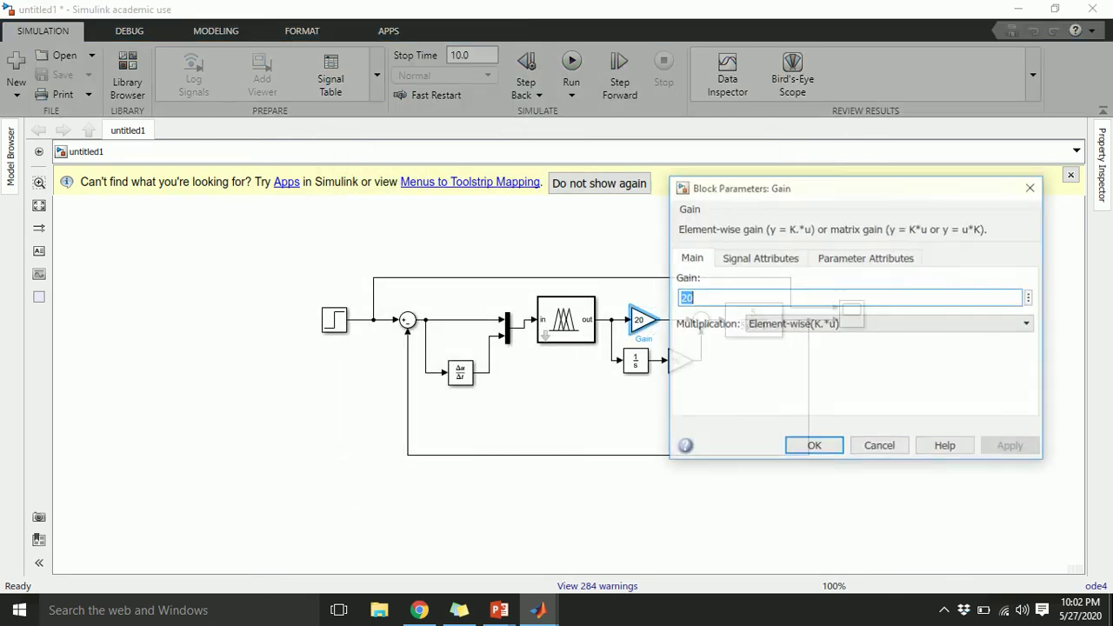
type("2")
key("Return")
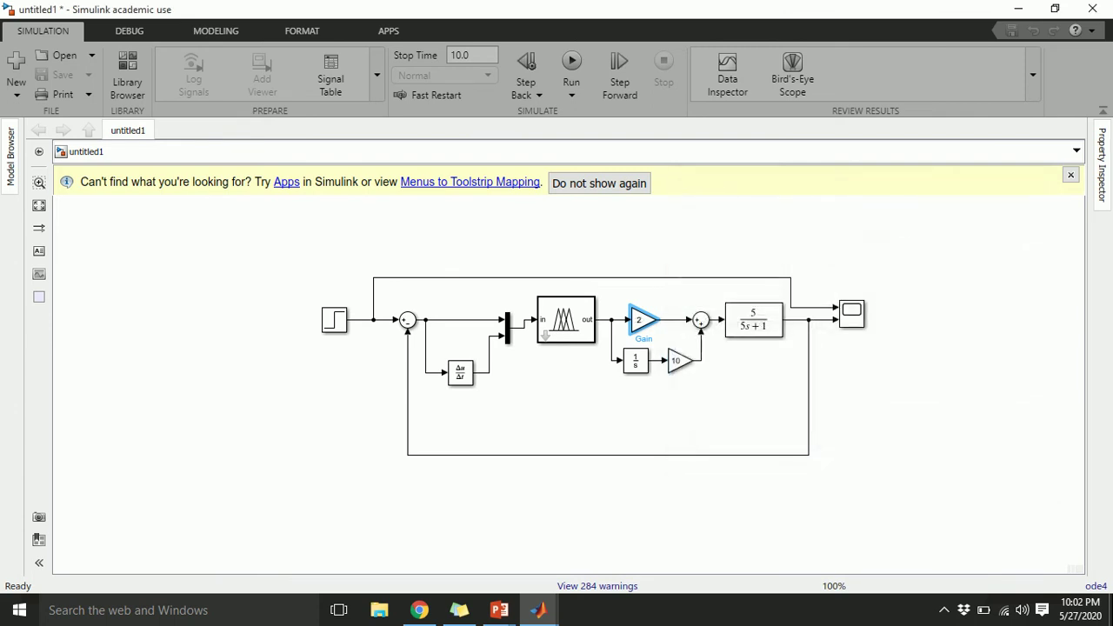
double_click(680, 360)
type("5")
key("Return")
Run the simulation with gains 2 and 5 and examine the response on the Scope
key("ctrl+t")
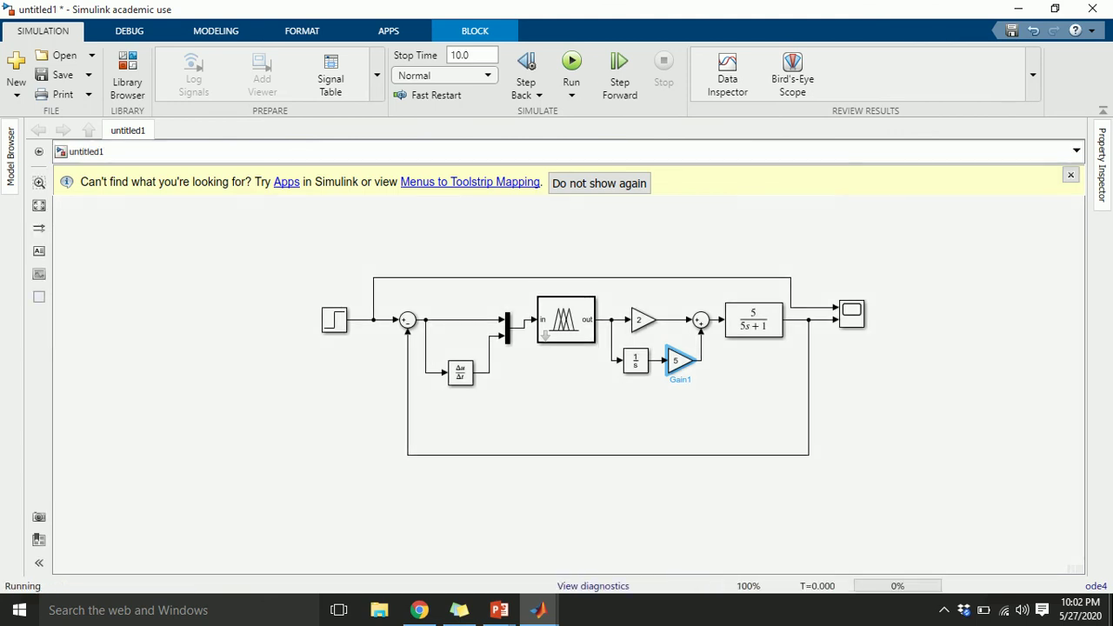
double_click(852, 313)
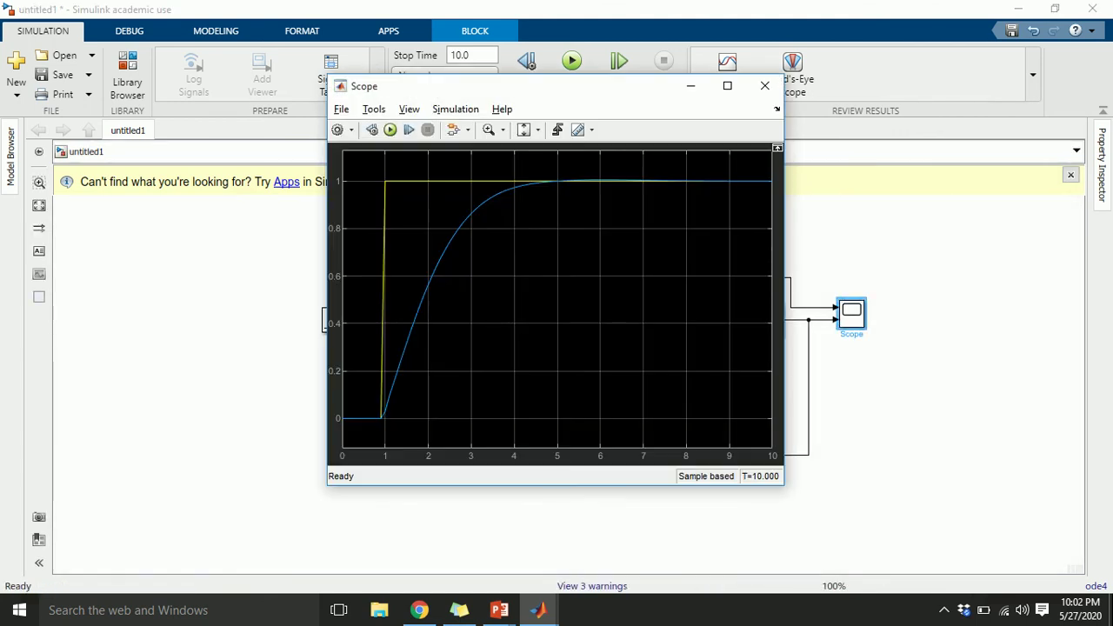
left_click(764, 85)
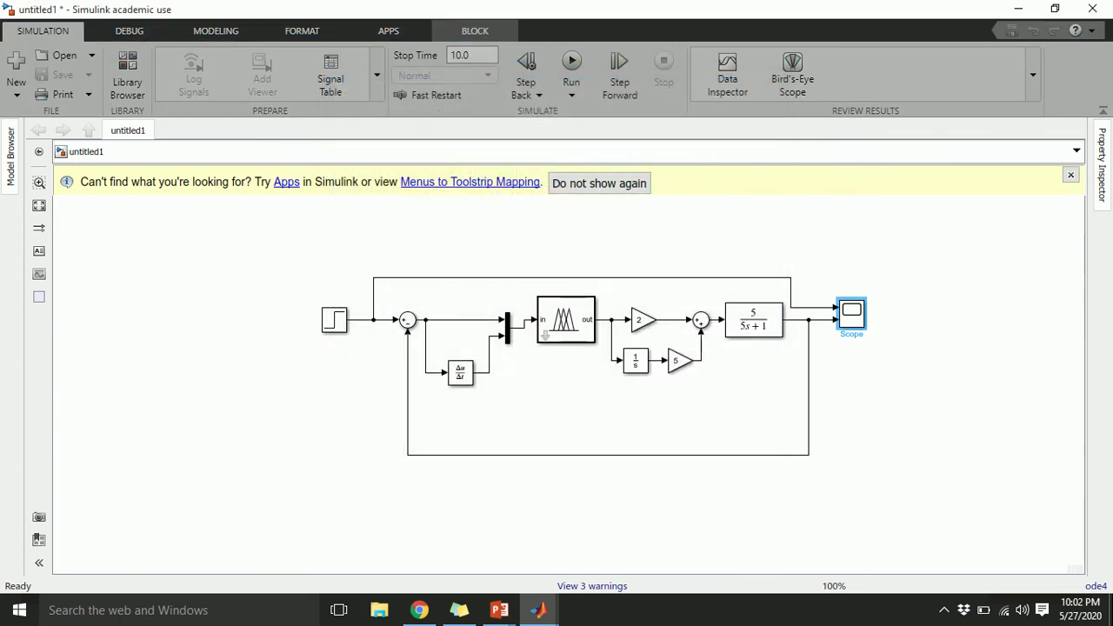
Set both the direct-path gain and the gain after the Integrator to 1
double_click(640, 320)
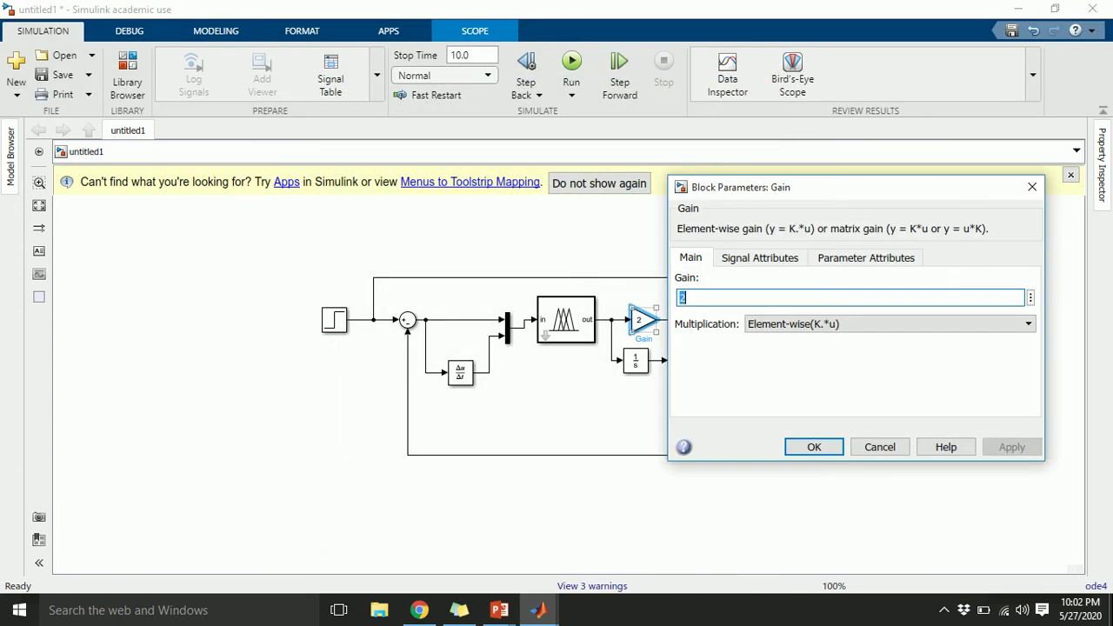
type("1")
key("Return")
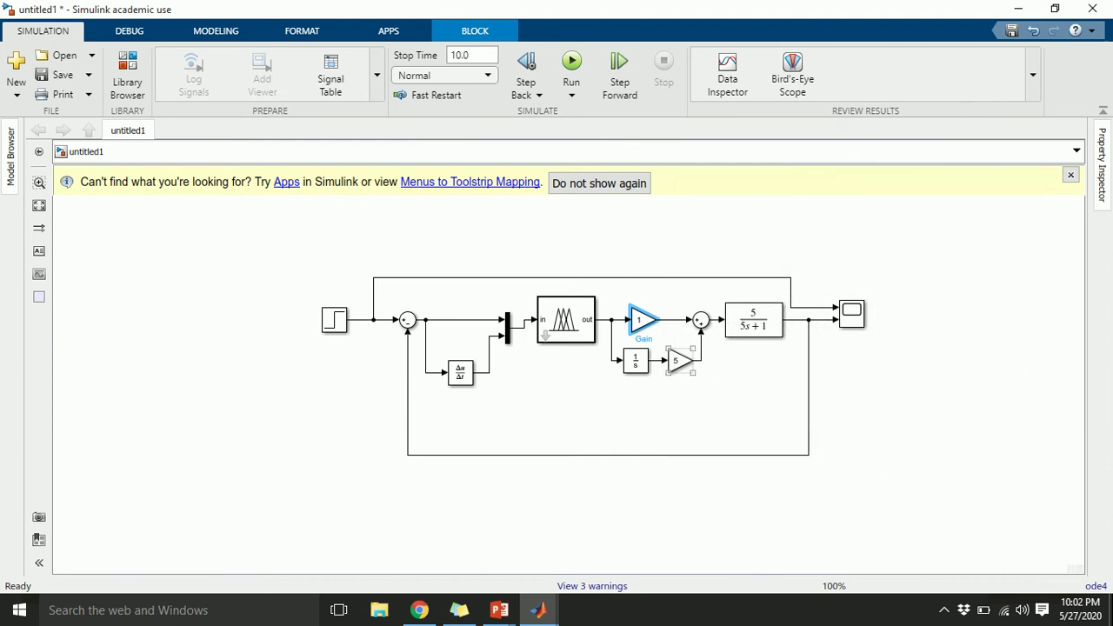
double_click(680, 360)
type("1")
key("Return")
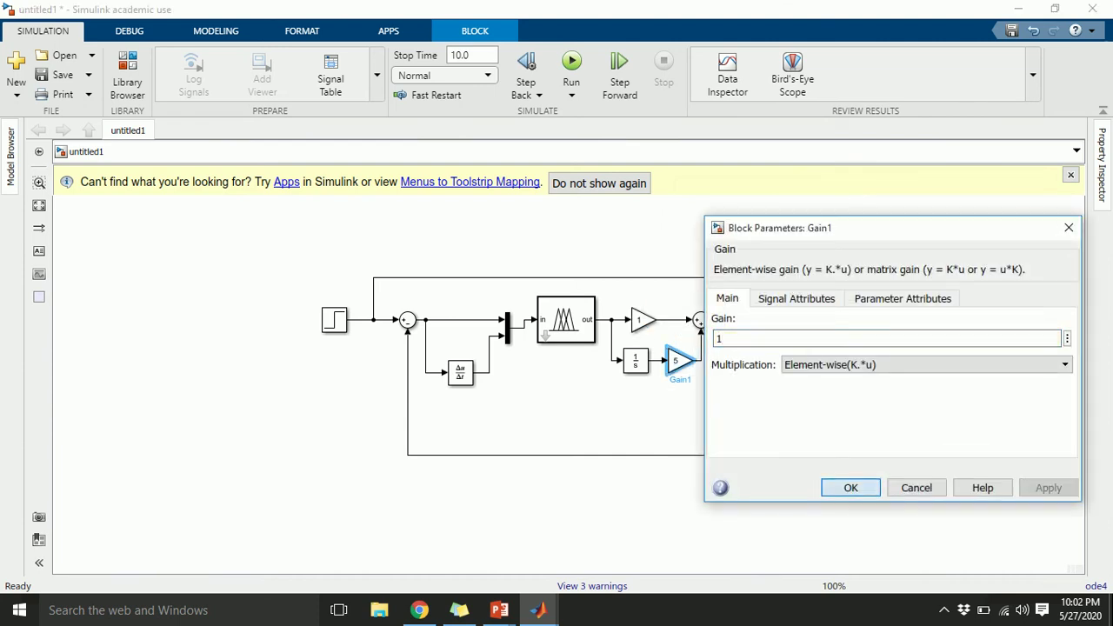
key("Return")
Run the simulation with both gains at 1 and examine the response on the Scope
left_click(571, 61)
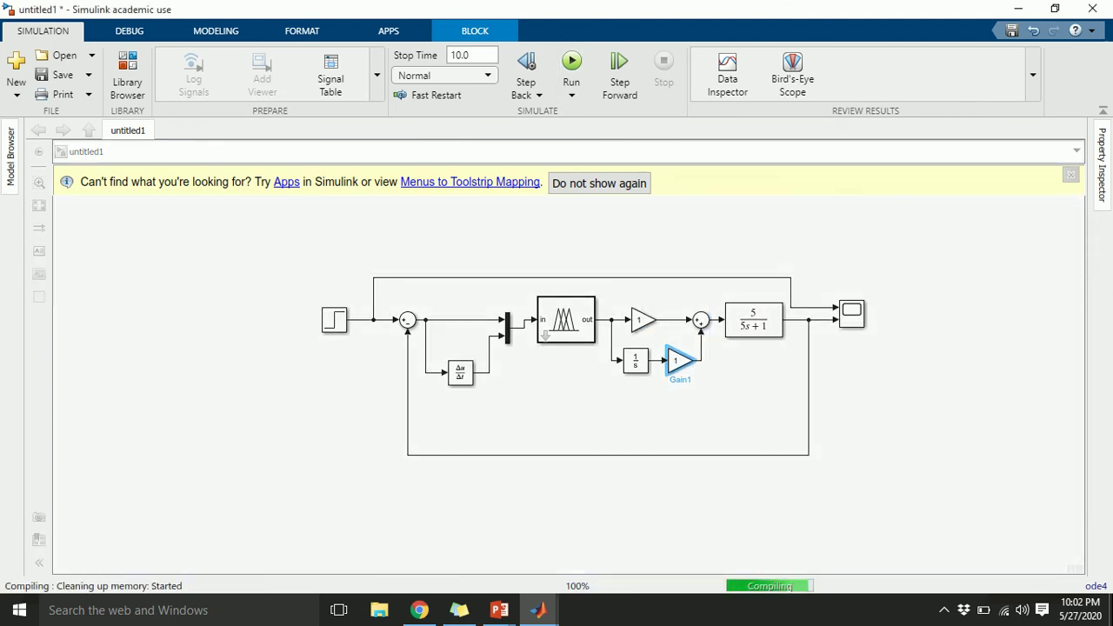
double_click(851, 313)
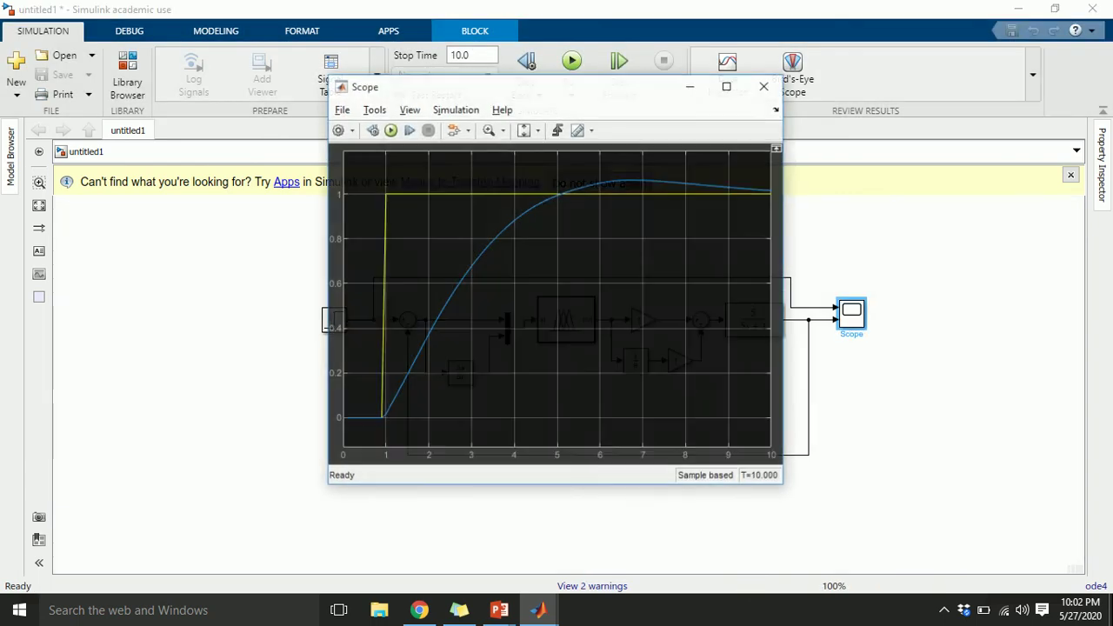
left_click(764, 85)
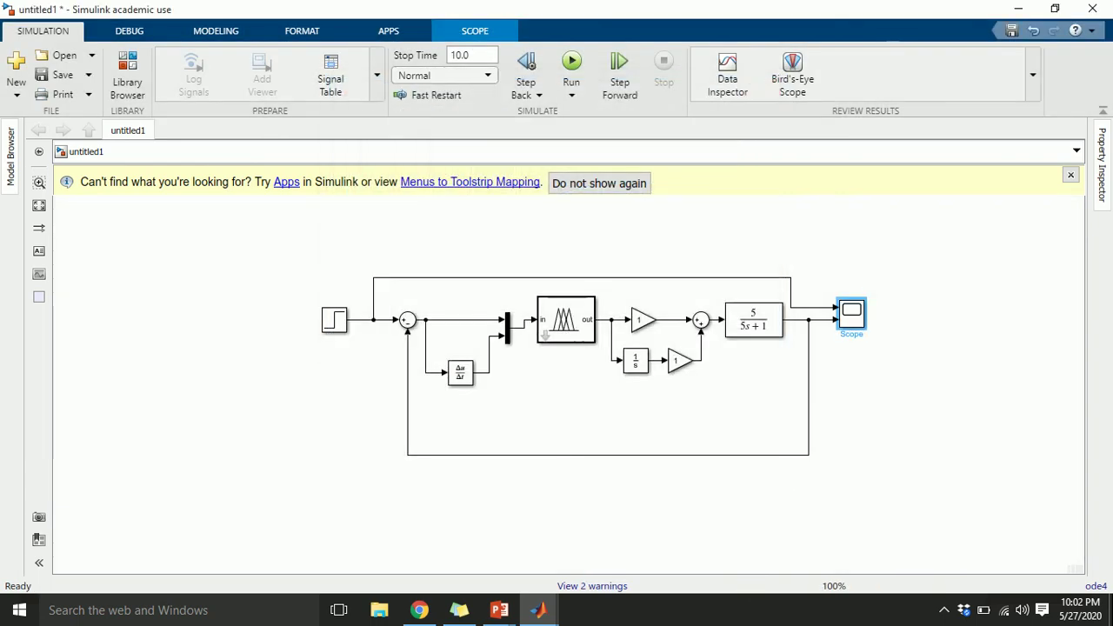
Set the gain after the Integrator to 10 and the direct-path gain to 2
double_click(680, 360)
type("10")
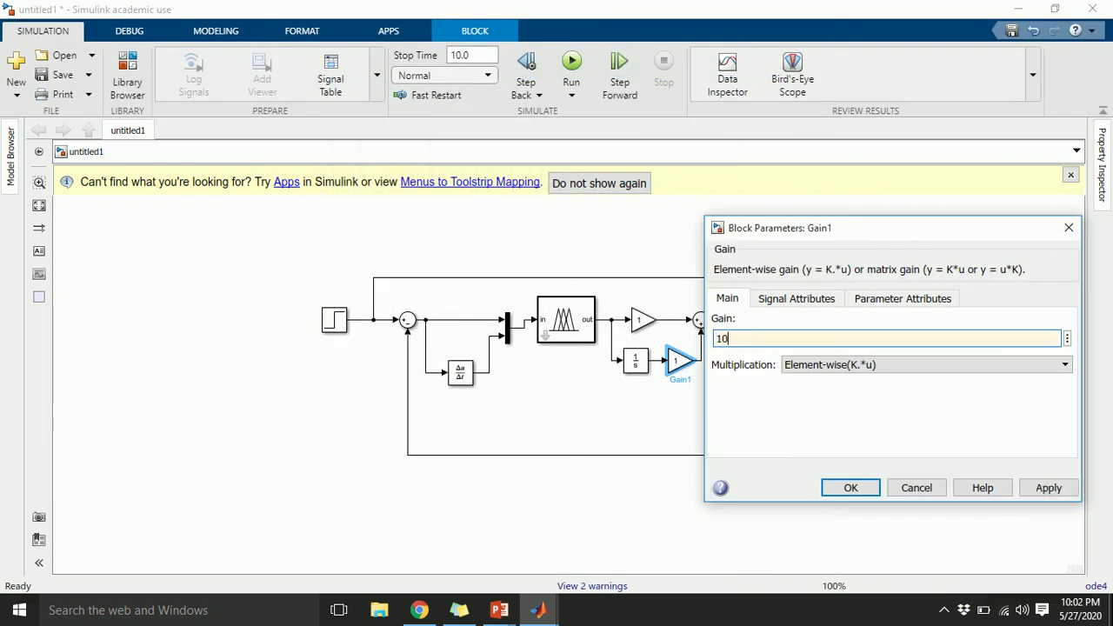
key("Return")
double_click(644, 320)
type("2")
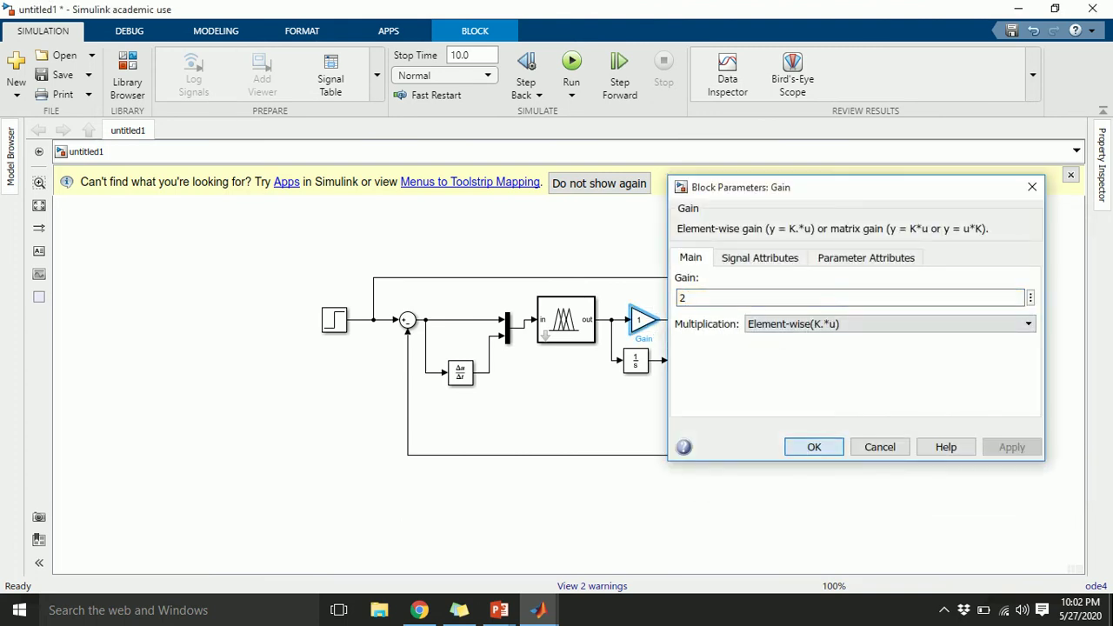
key("Return")
Run the simulation with gains 2 and 10 and examine the response on the Scope
key("ctrl+t")
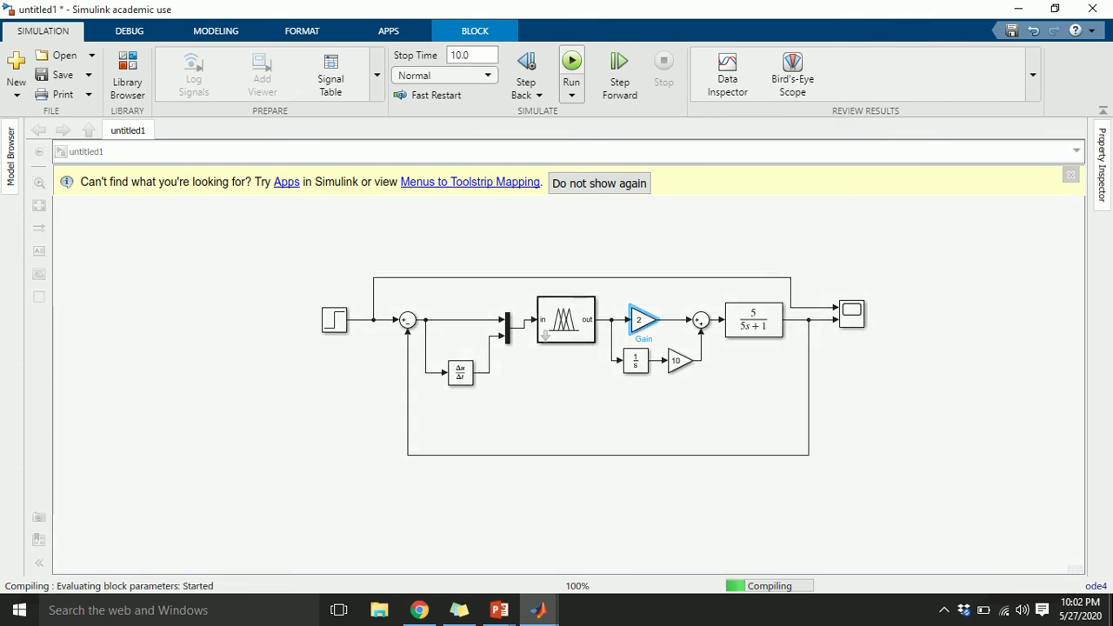
double_click(851, 314)
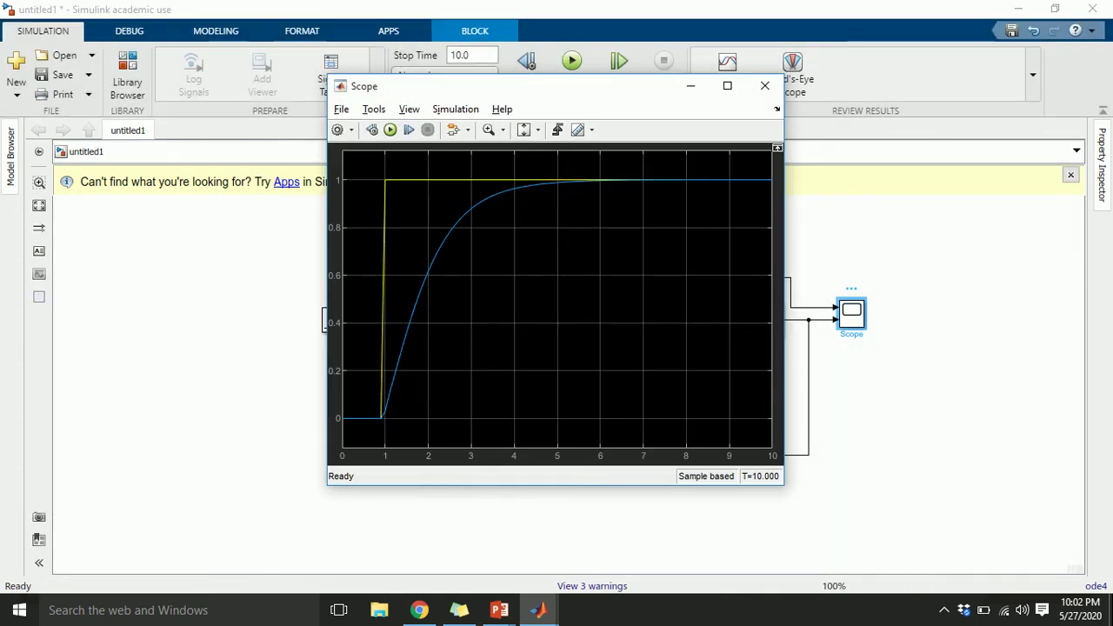
Shift the Mux toward the Fuzzy Logic Controller and delete the signal line between the Derivative block and the Mux
left_click(764, 85)
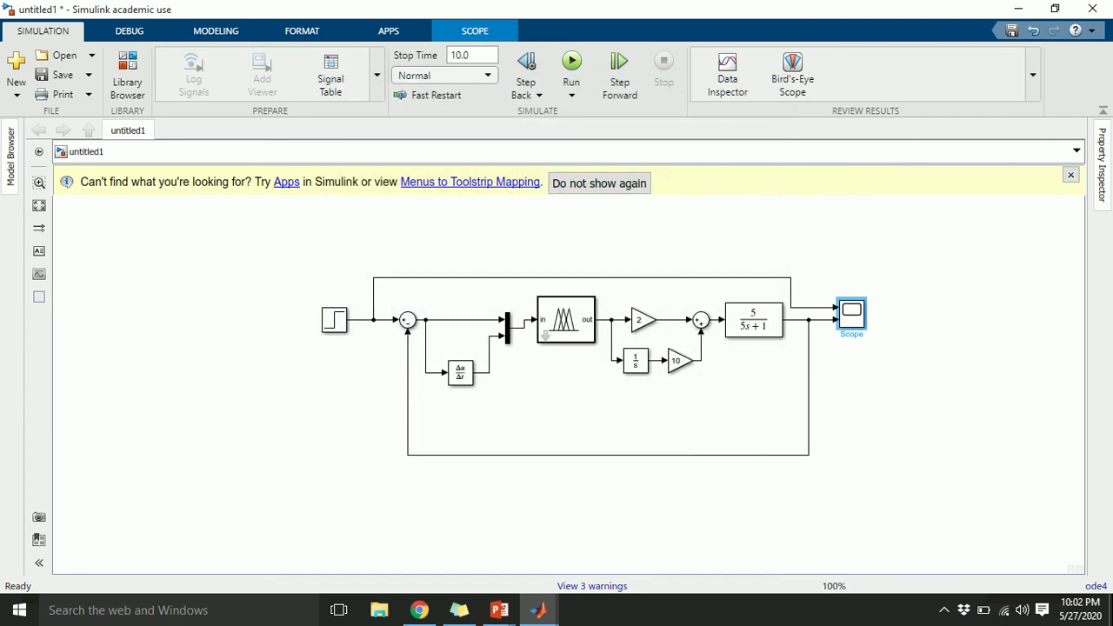
left_click_drag(507, 328, 517, 328)
left_click(532, 387)
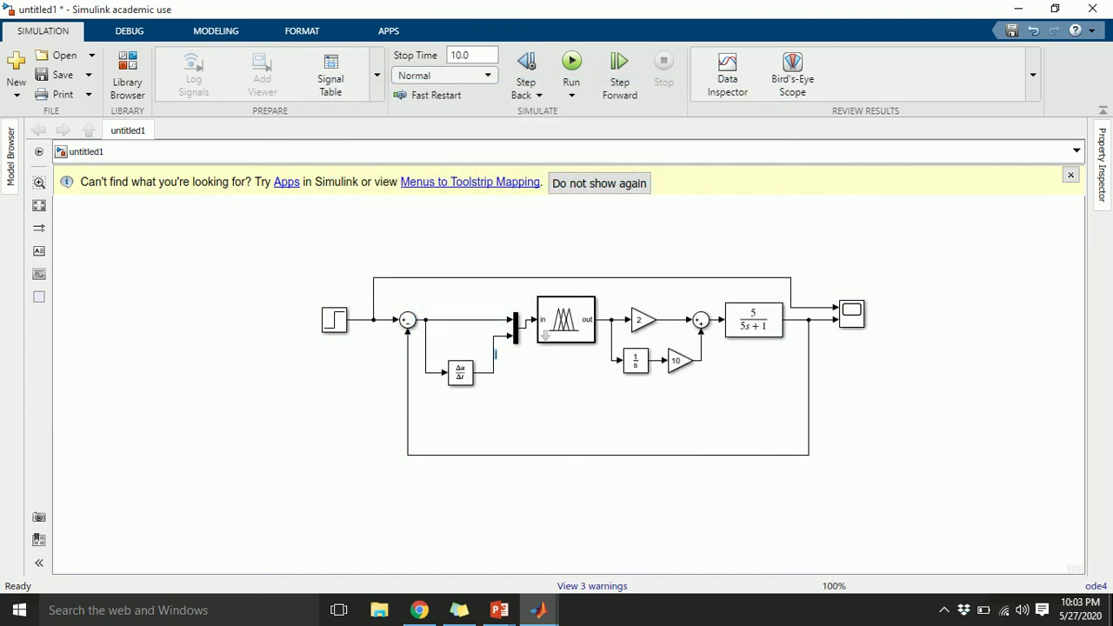
left_click(496, 354)
key("Delete")
Insert one Gain block between the Derivative and the Mux's second input, and another on the error line to the first input
left_click_drag(461, 372, 448, 361)
double_click(493, 361)
type("gain")
key("Return")
left_click_drag(507, 369, 478, 369)
left_click(509, 338)
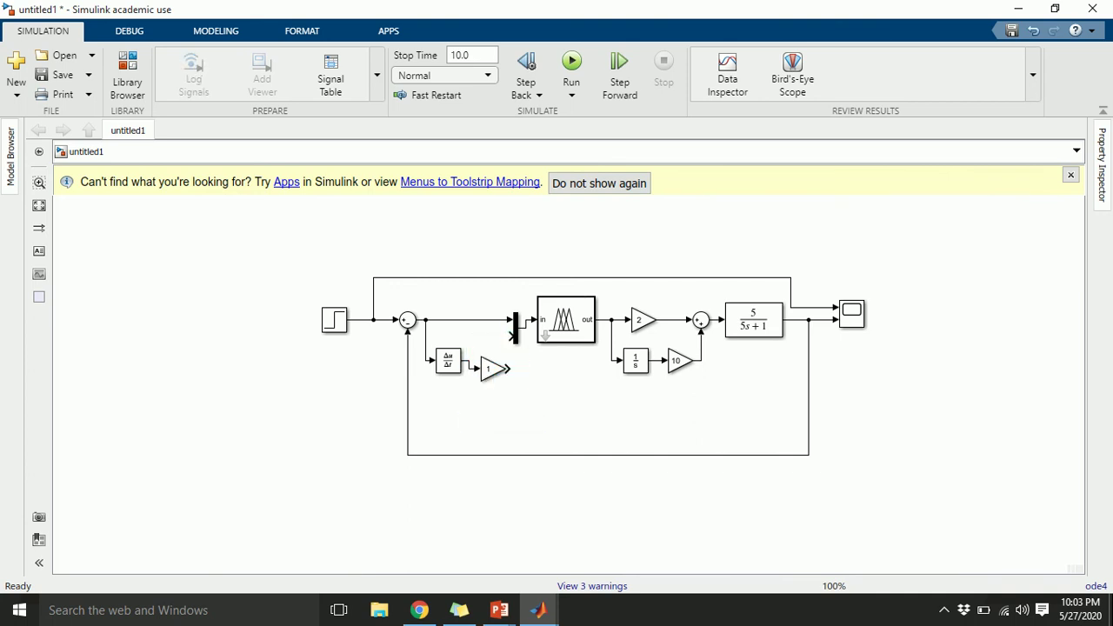
key("Delete")
left_click_drag(492, 369, 481, 320)
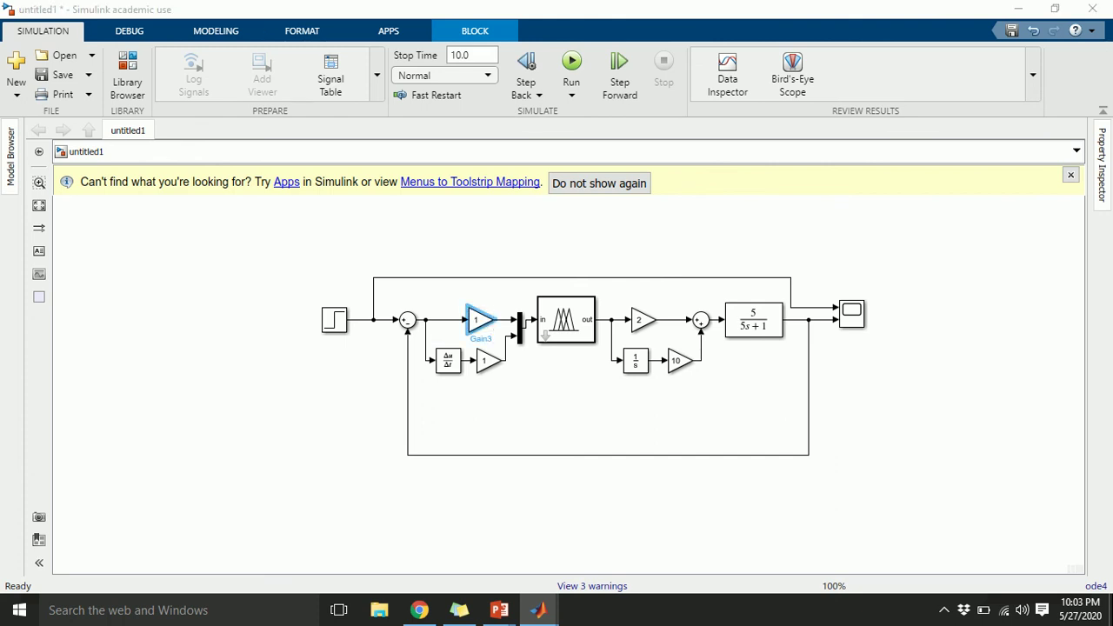
Set the gain on the error line to 2 and the gain after the Derivative to 0.1
double_click(481, 320)
type("2")
left_click(652, 444)
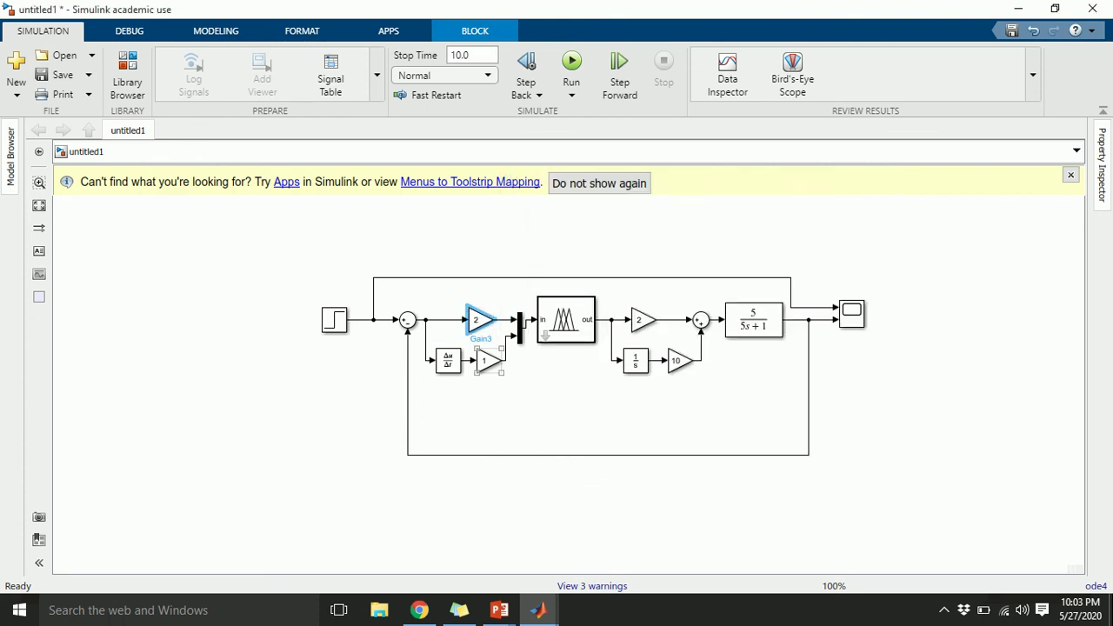
double_click(488, 360)
type("0.1")
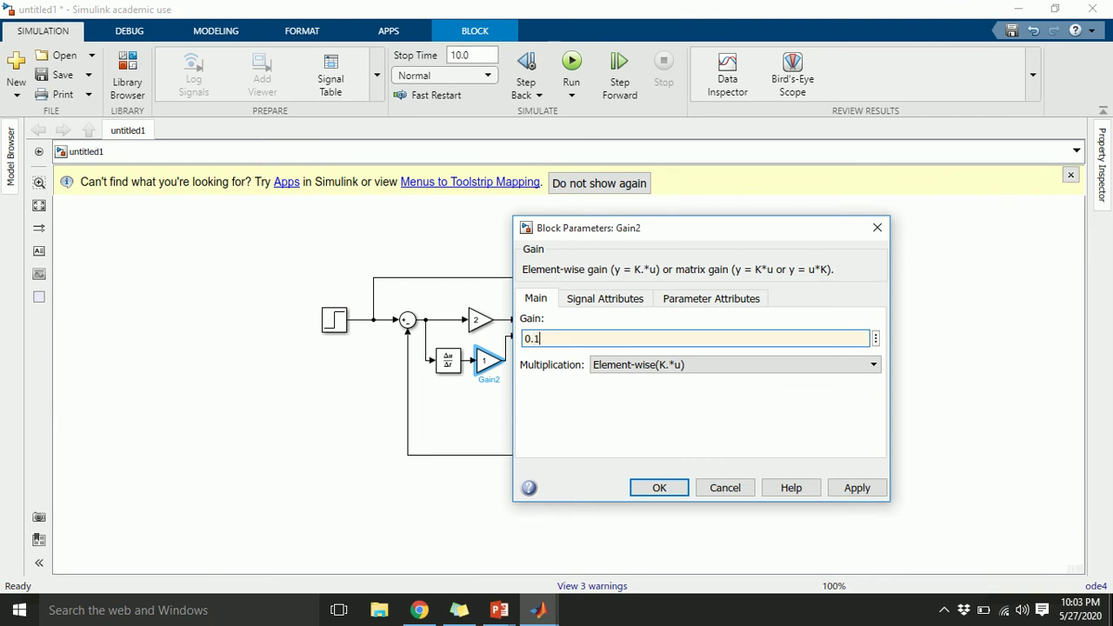
key("Return")
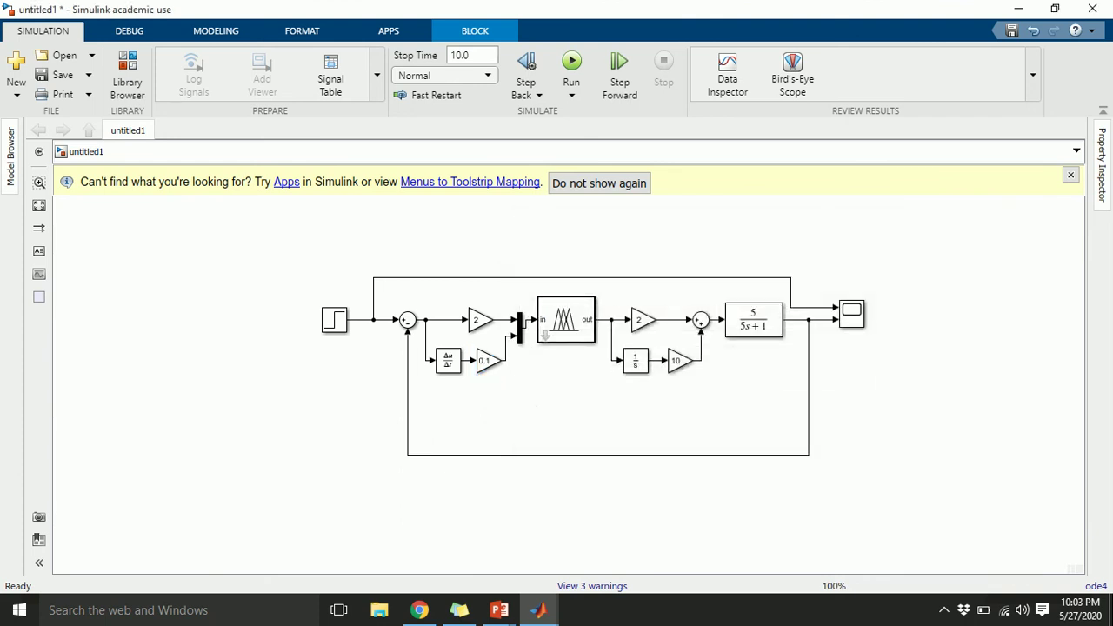
Run the simulation with input gains 2 and 0.1 and examine the response on the Scope
left_click(571, 65)
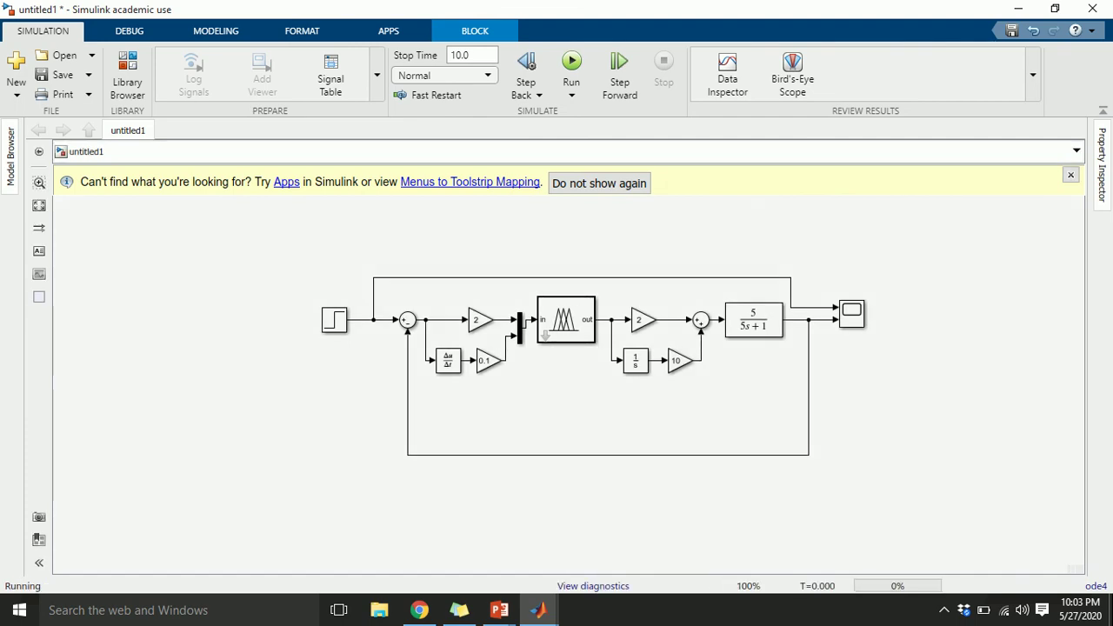
double_click(852, 313)
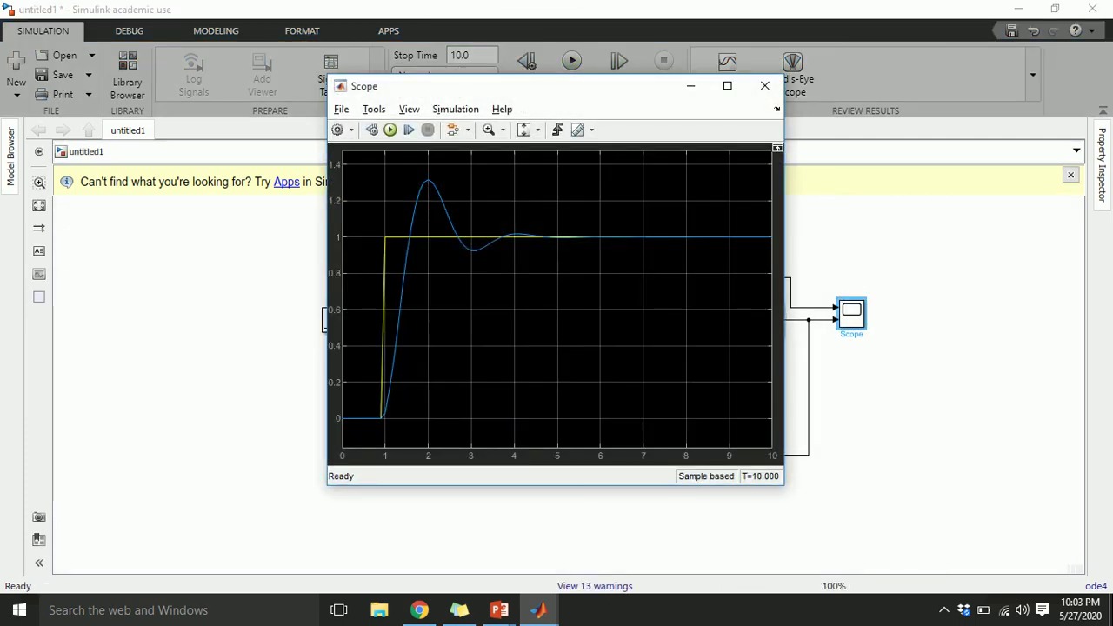
left_click(764, 85)
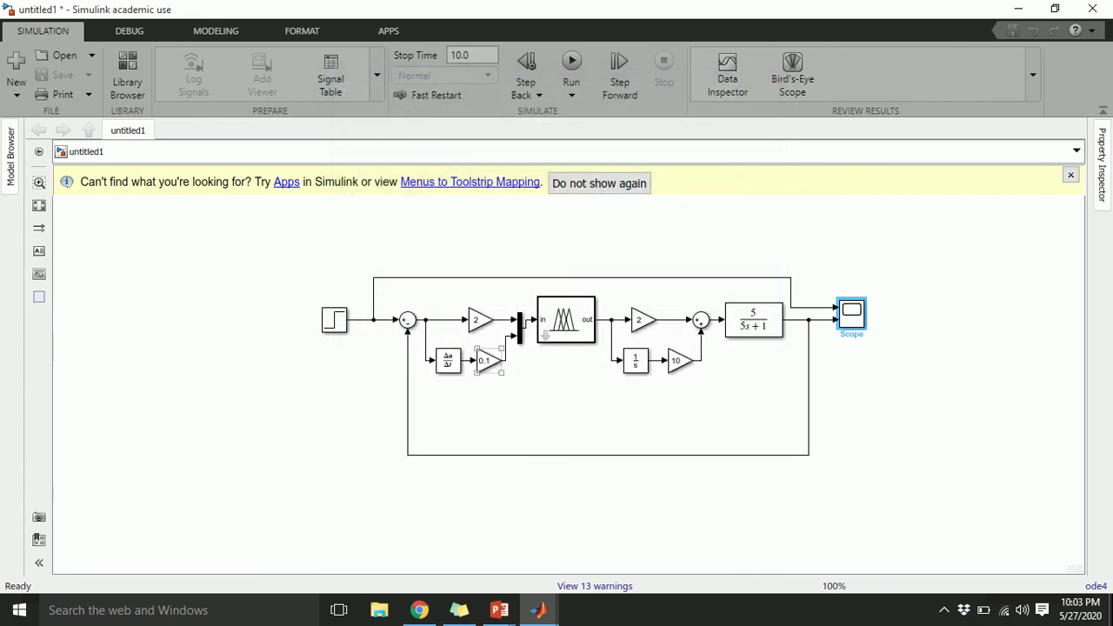
Set the gain on the error line before the Mux to 1
double_click(481, 320)
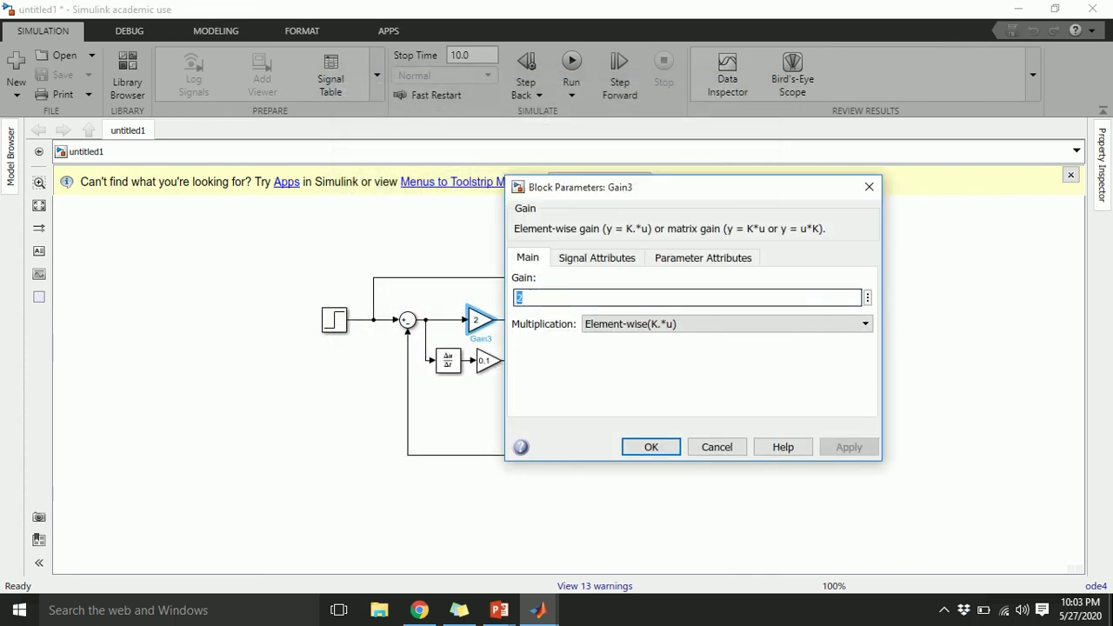
type("1")
left_click(651, 447)
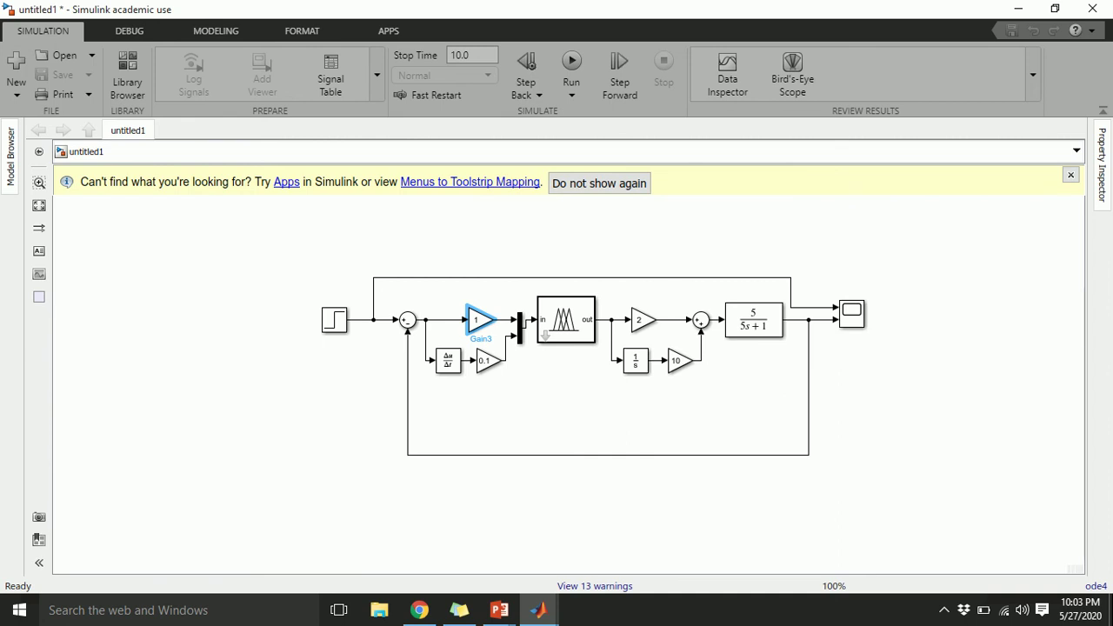
left_click(568, 395)
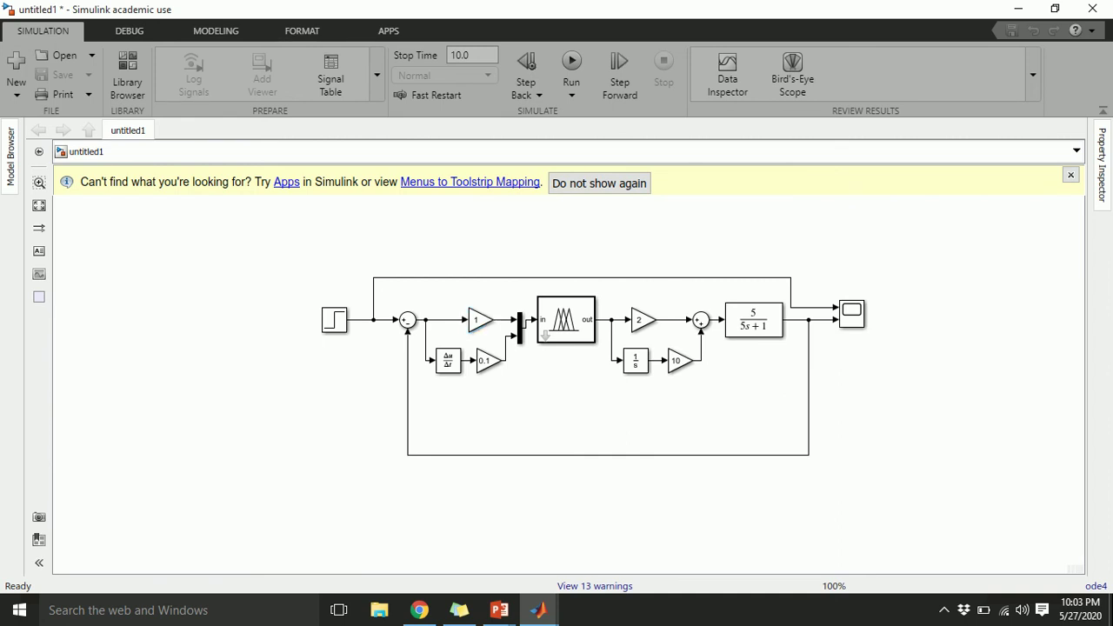
Run the simulation with the error gain at 1 and examine the response on the Scope
double_click(480, 320)
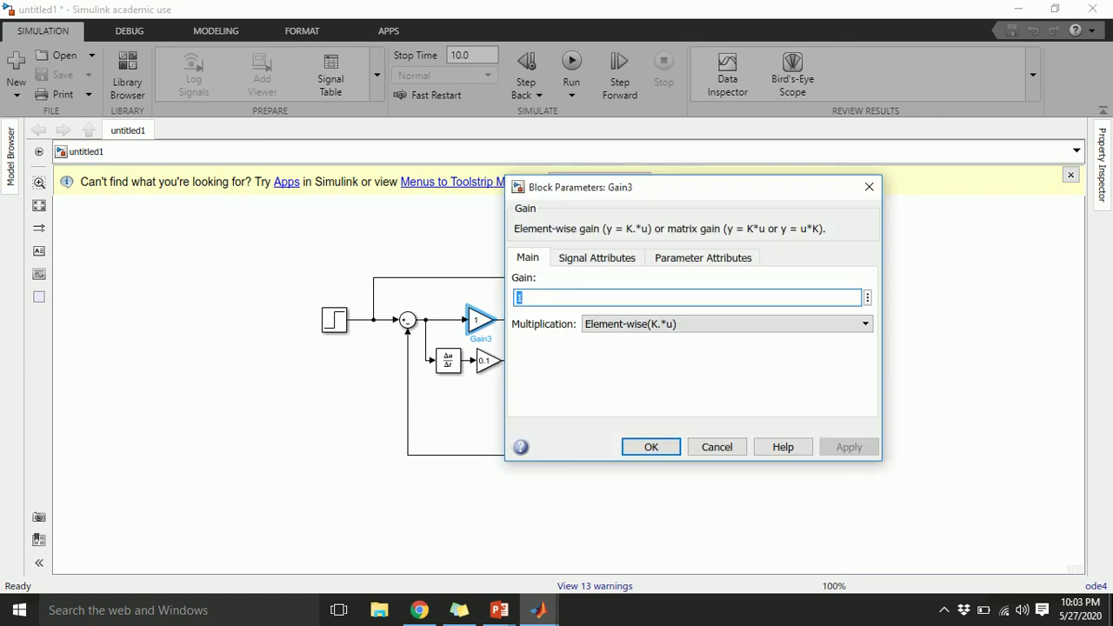
key("Return")
key("ctrl+t")
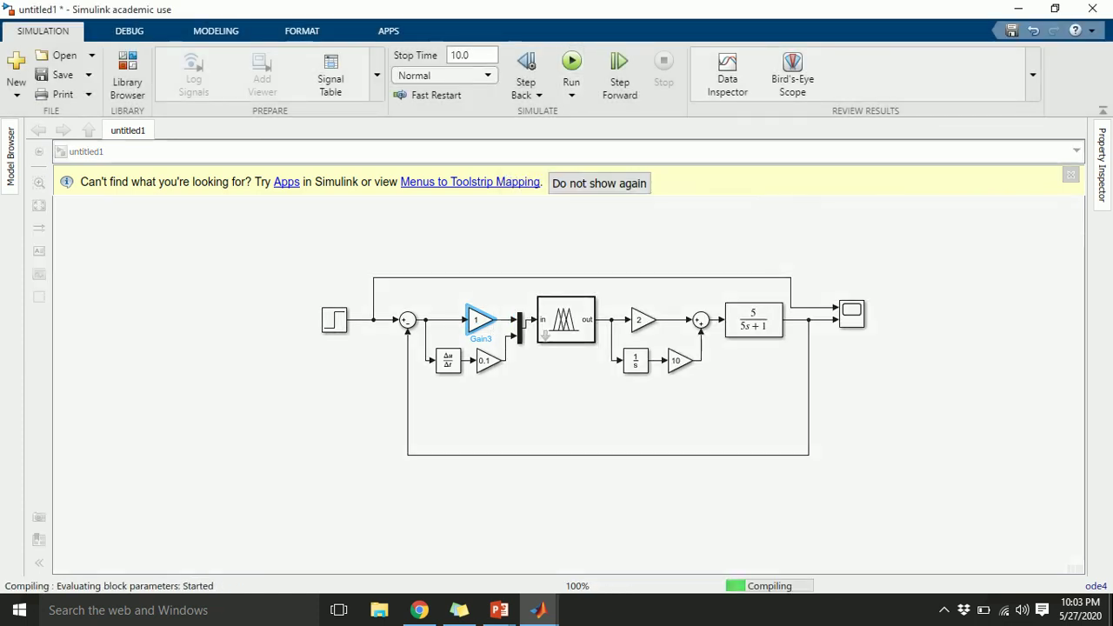
double_click(851, 314)
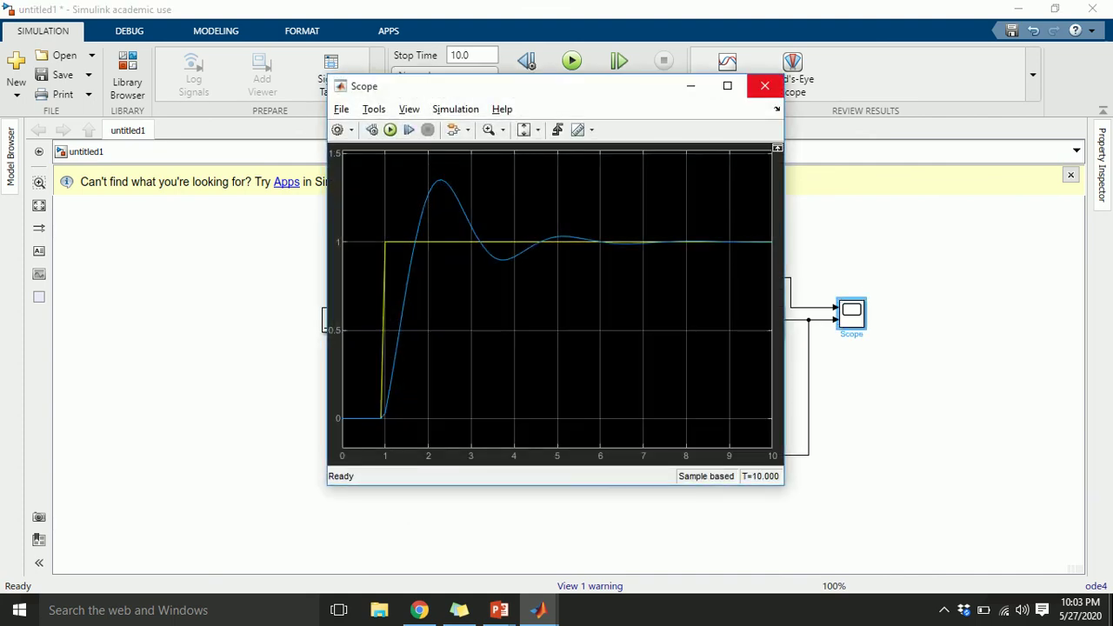
left_click(765, 85)
Set the gain on the error line before the Mux to 10
left_click(480, 320)
double_click(480, 320)
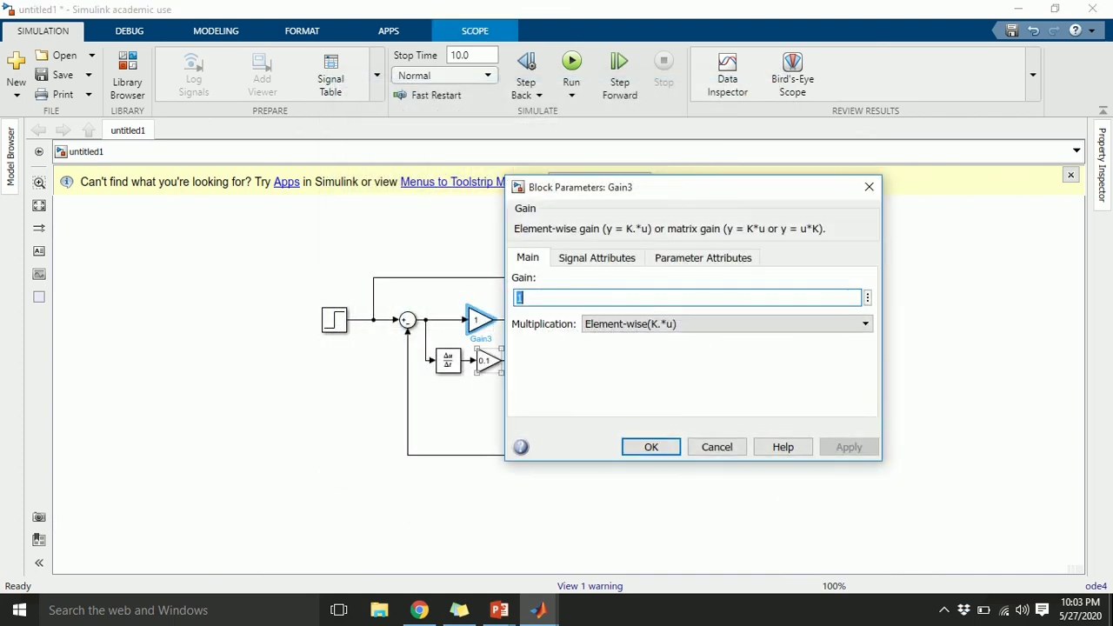
key("Escape")
double_click(480, 320)
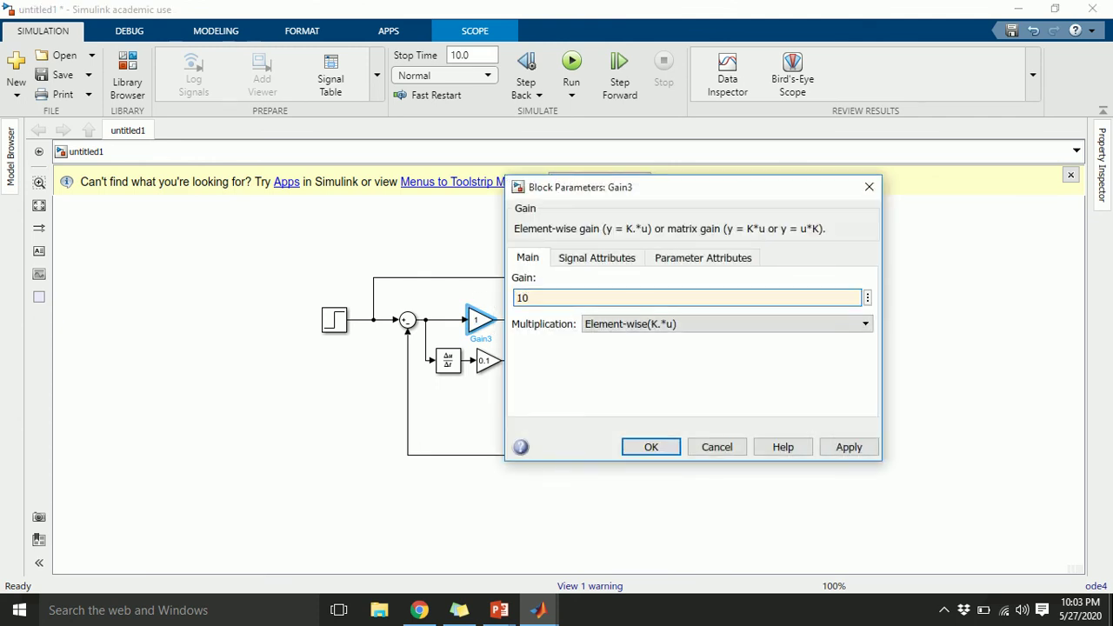
key("Return")
Run the simulation with the error gain at 10 and examine the response on the Scope
key("ctrl+t")
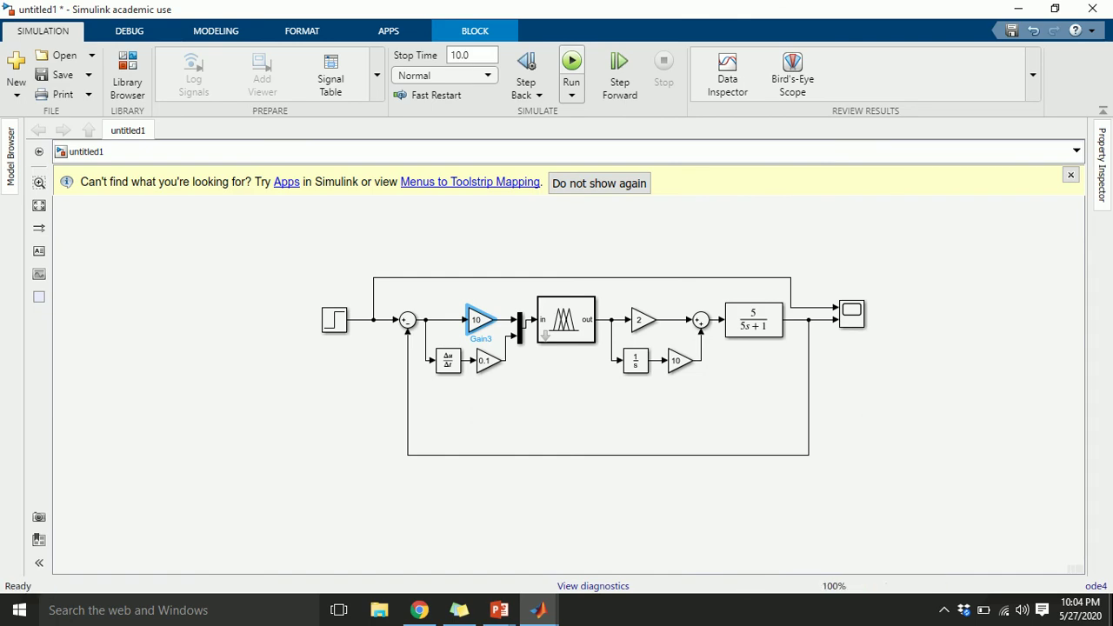
double_click(851, 313)
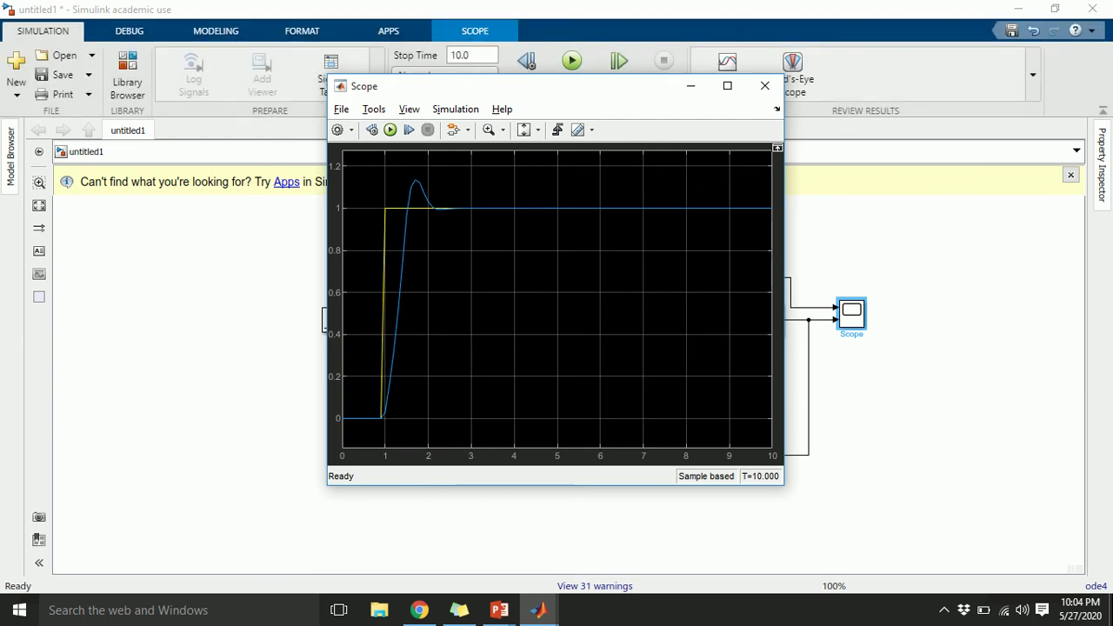
left_click(765, 85)
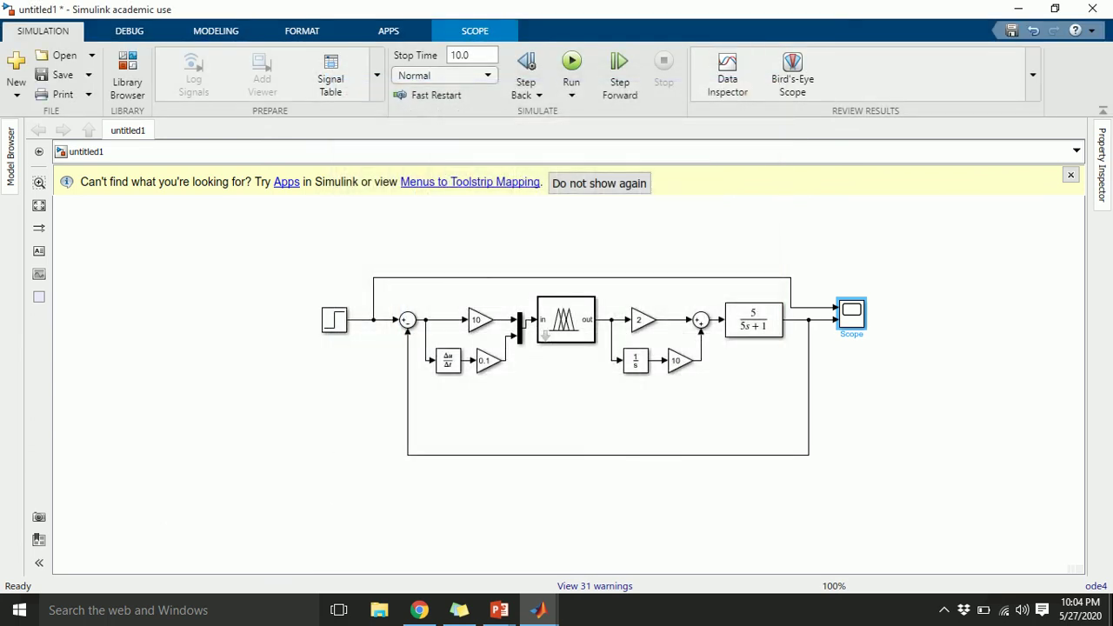
Set the gain between the Derivative block and the Mux to 0.4
left_click(489, 360)
double_click(489, 360)
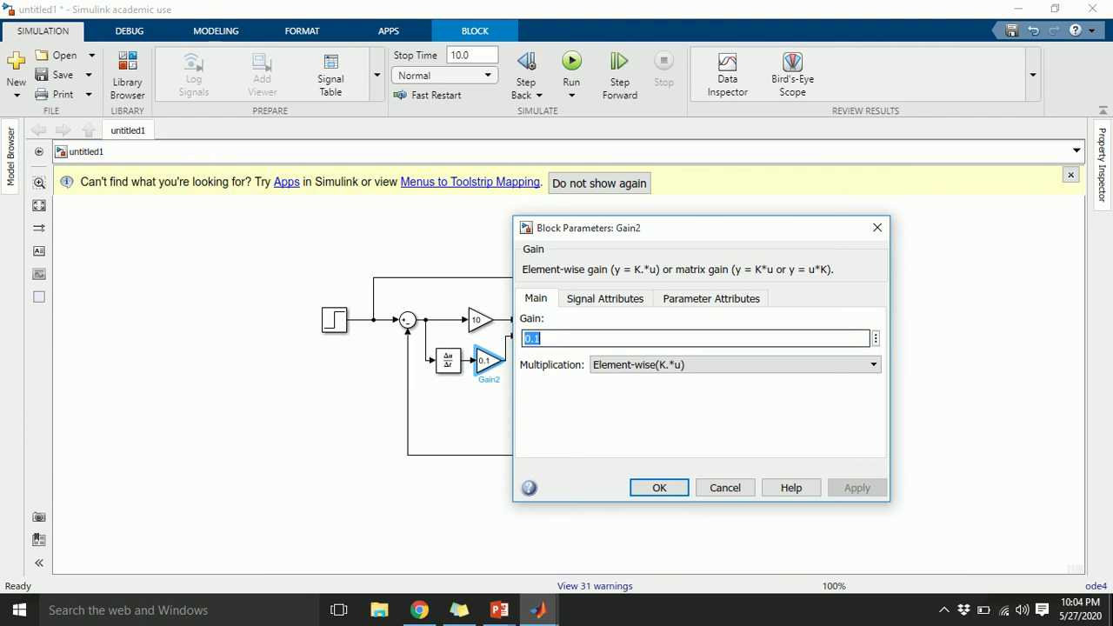
type("4")
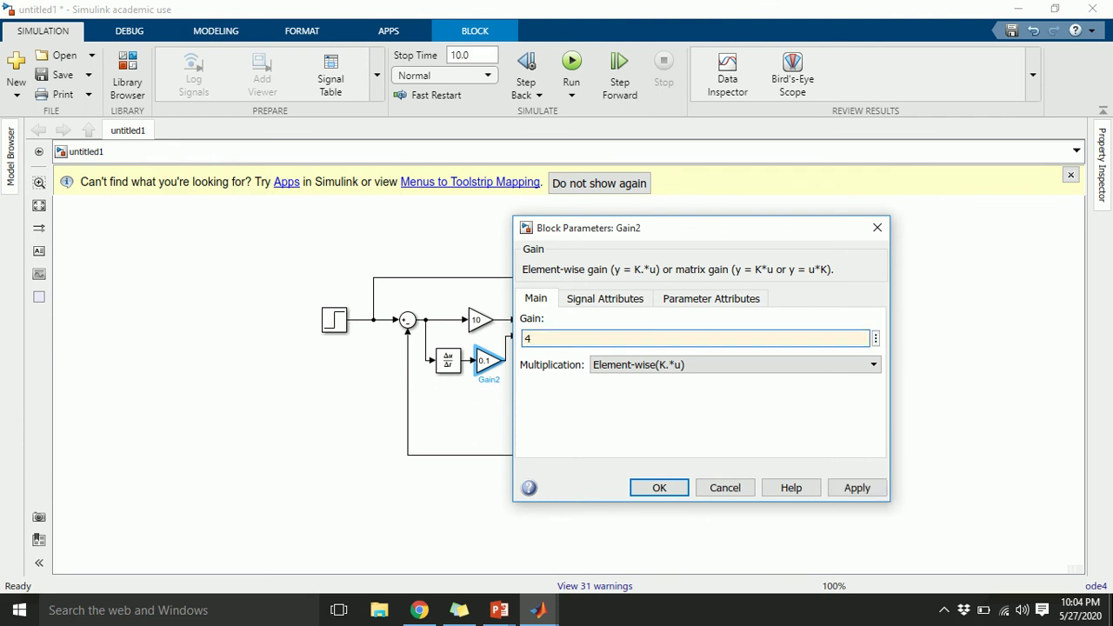
key("Return")
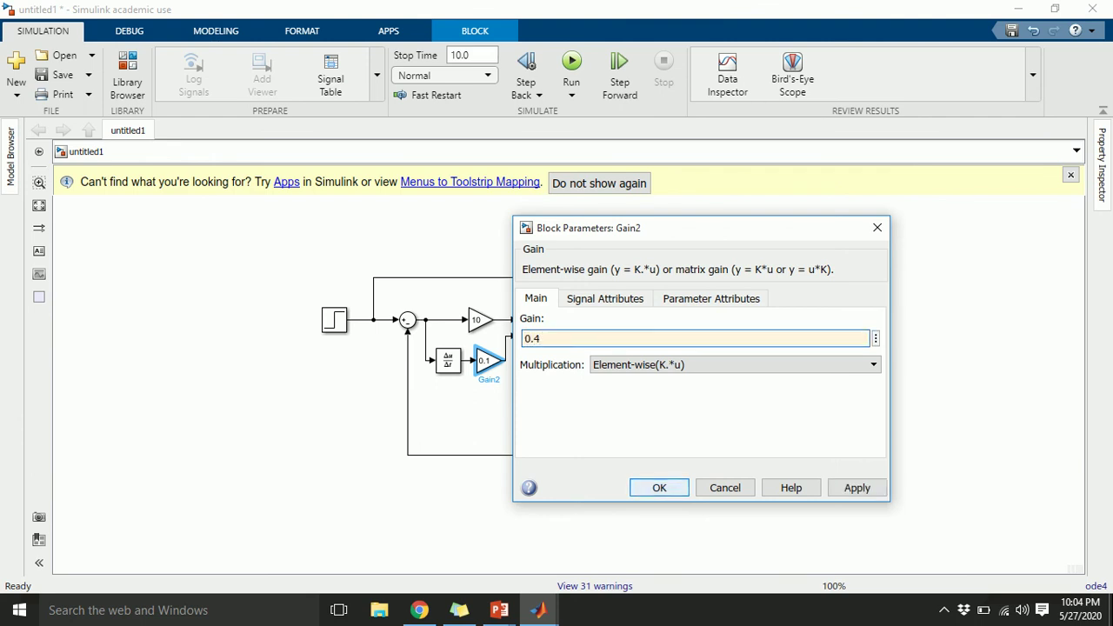
Run the simulation with input gains 10 and 0.4 and examine the response on the Scope
key("ctrl+t")
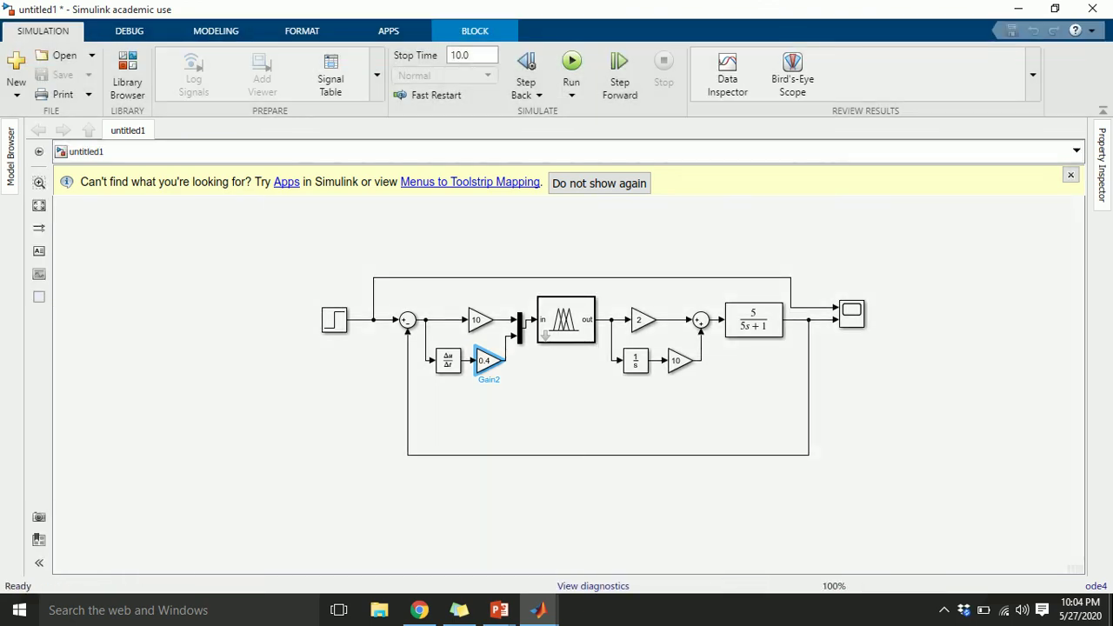
double_click(851, 313)
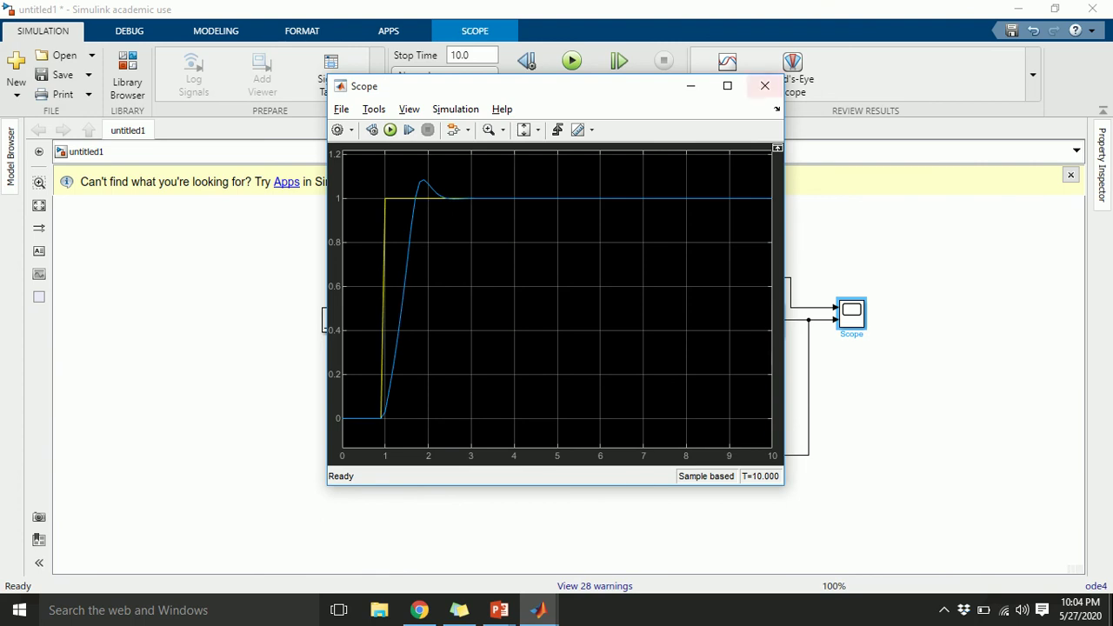
left_click(764, 85)
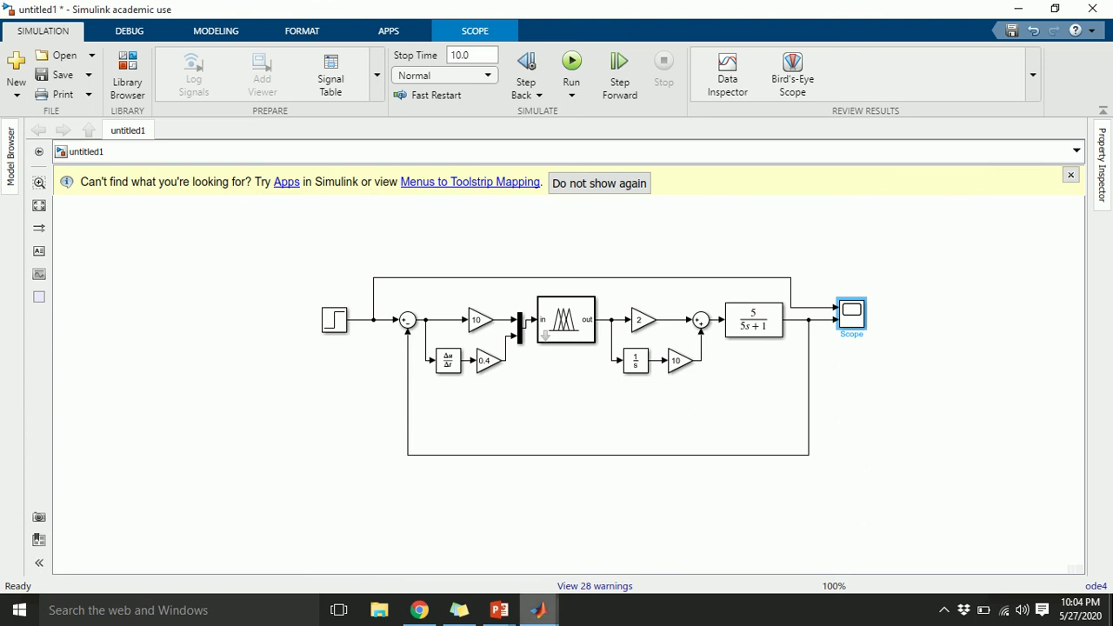
Switch to the fuzzy_MATLAB presentation in PowerPoint and show the Simulink evaluation slide full screen, advancing to the closing THANKS slide
left_click(499, 610)
left_click(415, 535)
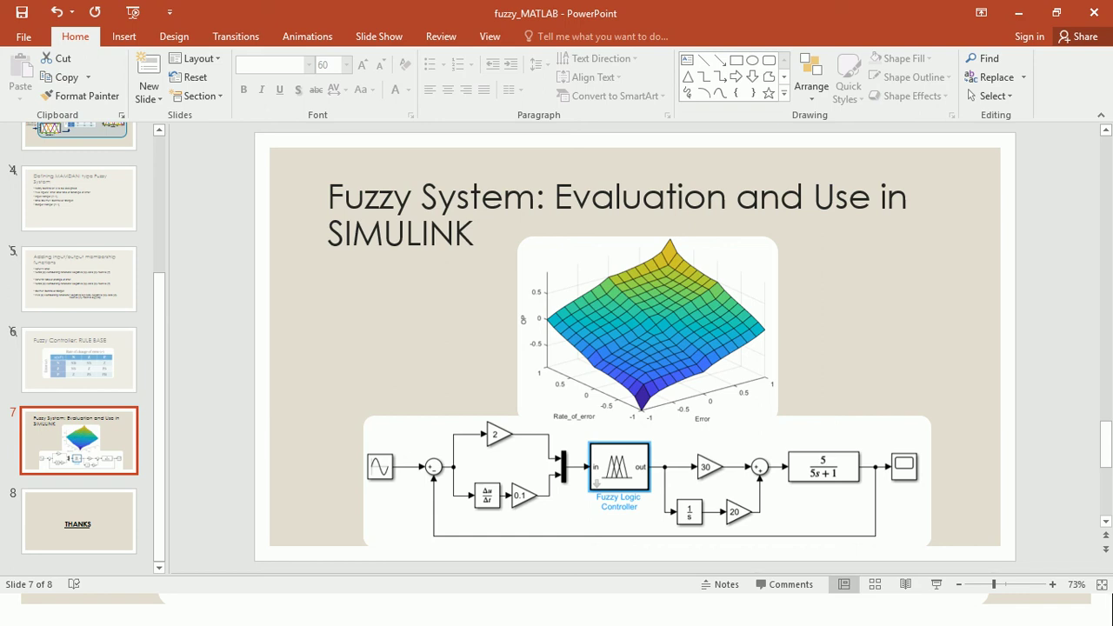
key("Down")
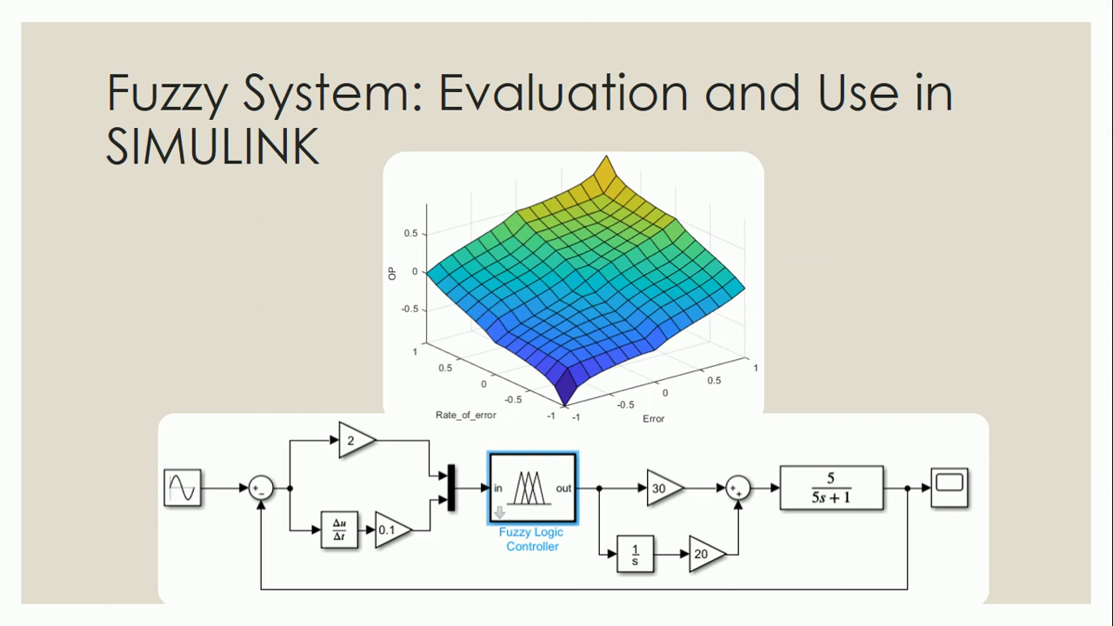
key("Right")
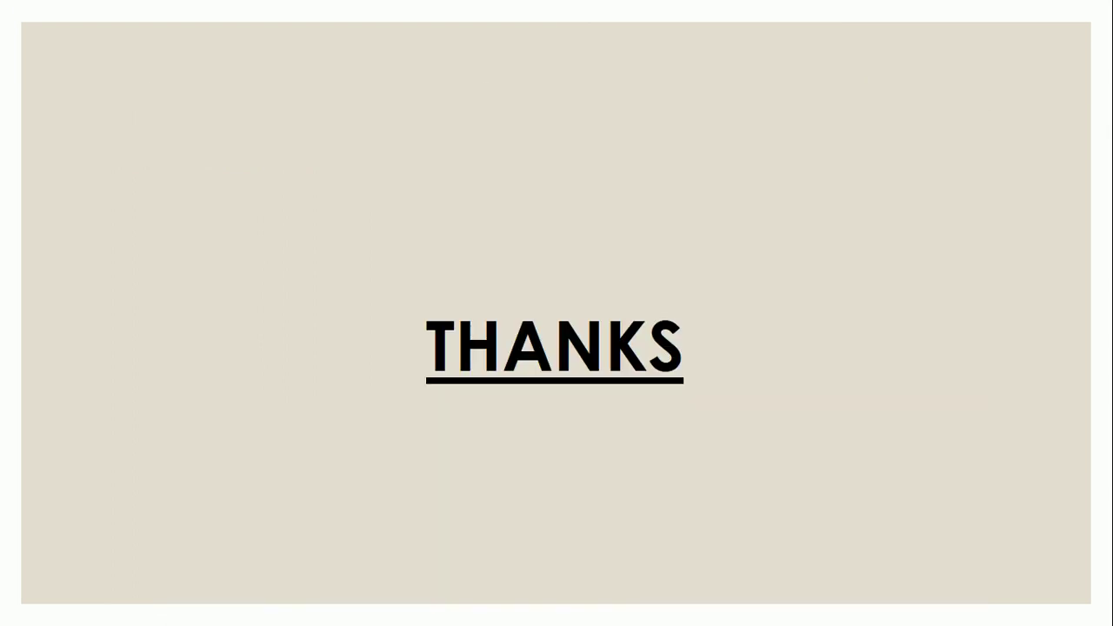